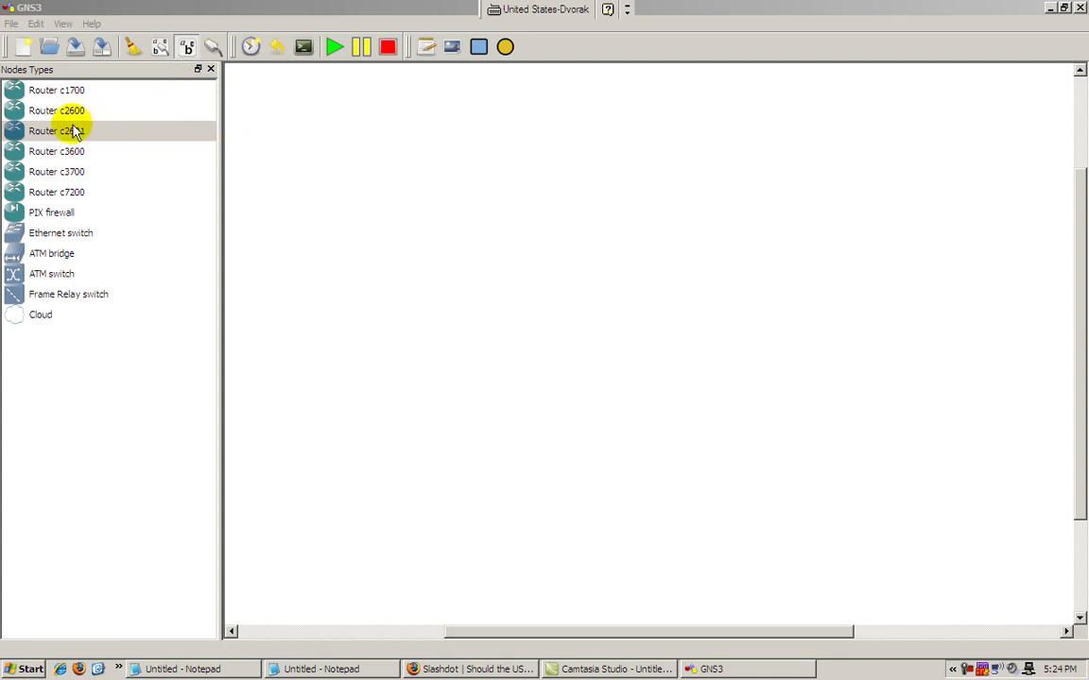
Place three c2691 routers R10, R11 and R12 on the canvas.
{"action": "left_click_drag", "start_coordinate": [73, 130], "coordinate": [404, 333]}
{"action": "left_click_drag", "start_coordinate": [97, 135], "coordinate": [755, 369]}
{"action": "left_click_drag", "start_coordinate": [419, 334], "coordinate": [437, 376]}
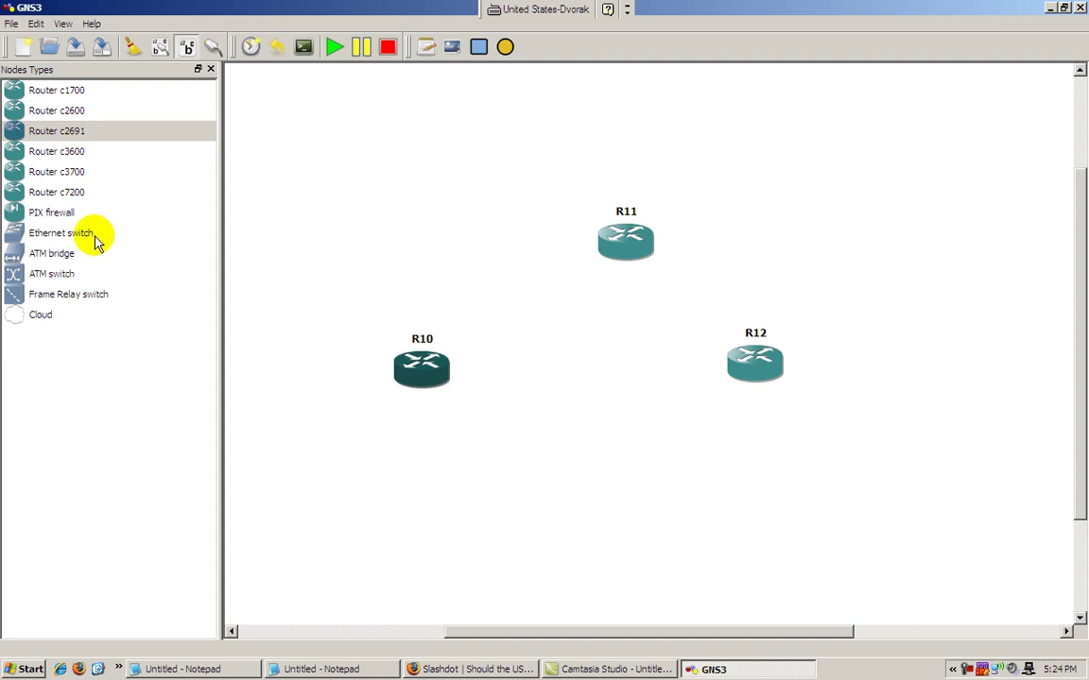
Add Ethernet switch SW1 between the routers and shift R12 further right.
{"action": "left_click", "coordinate": [79, 233]}
{"action": "left_click_drag", "start_coordinate": [79, 234], "coordinate": [593, 369]}
{"action": "left_click_drag", "start_coordinate": [771, 354], "coordinate": [822, 356]}
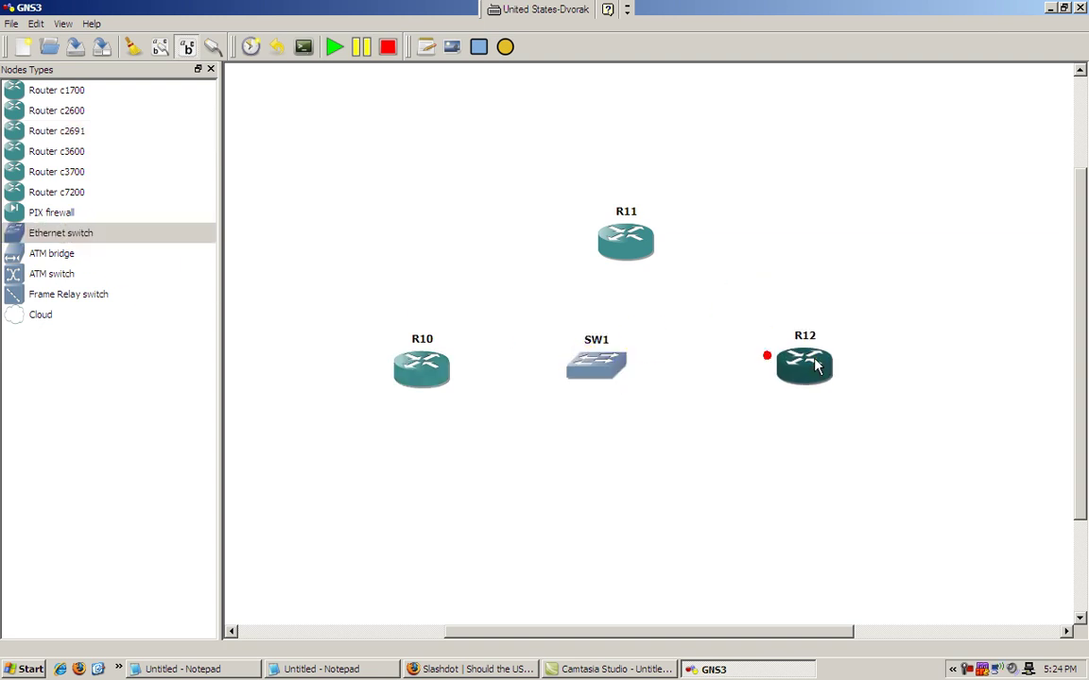
Close the Nodes Types panel, nudge SW1, and switch to manual link mode.
{"action": "left_click", "coordinate": [215, 68]}
{"action": "scroll", "coordinate": [642, 264], "scroll_direction": "down", "scroll_amount": 1}
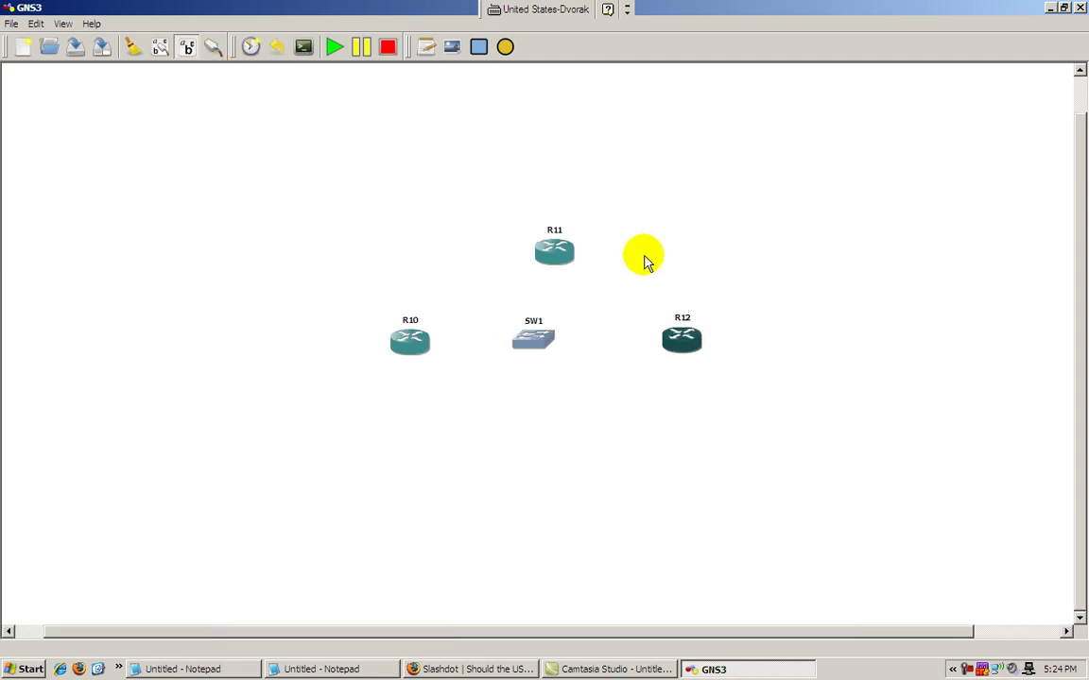
{"action": "scroll", "coordinate": [642, 260], "scroll_direction": "up", "scroll_amount": 2}
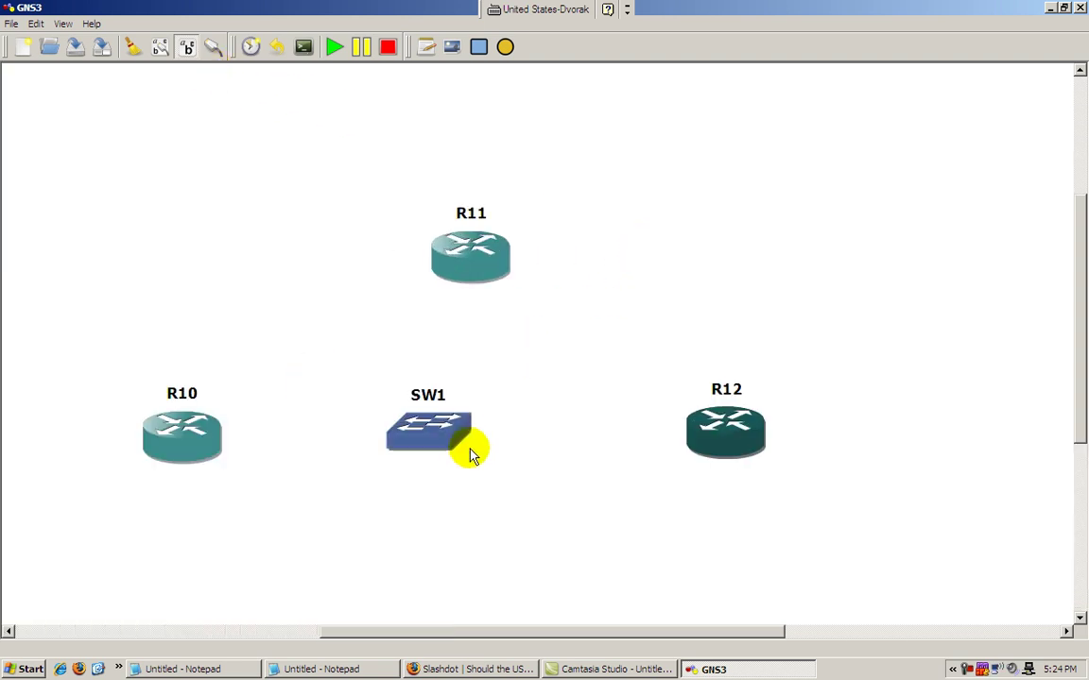
{"action": "left_click_drag", "start_coordinate": [460, 460], "coordinate": [490, 466]}
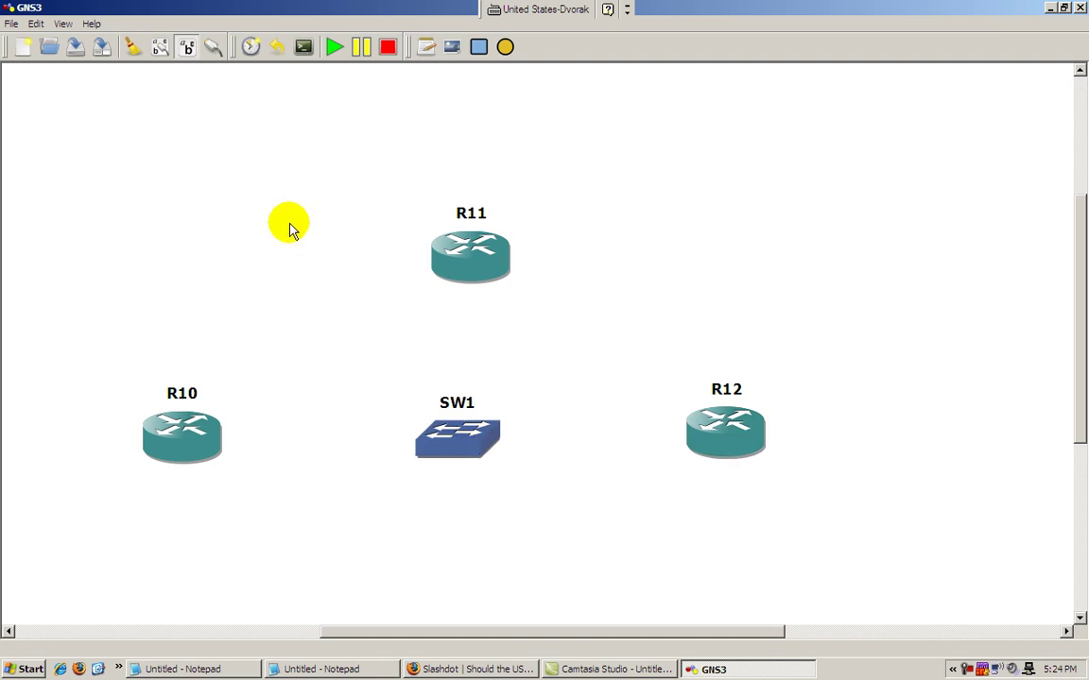
{"action": "mouse_move", "coordinate": [688, 415]}
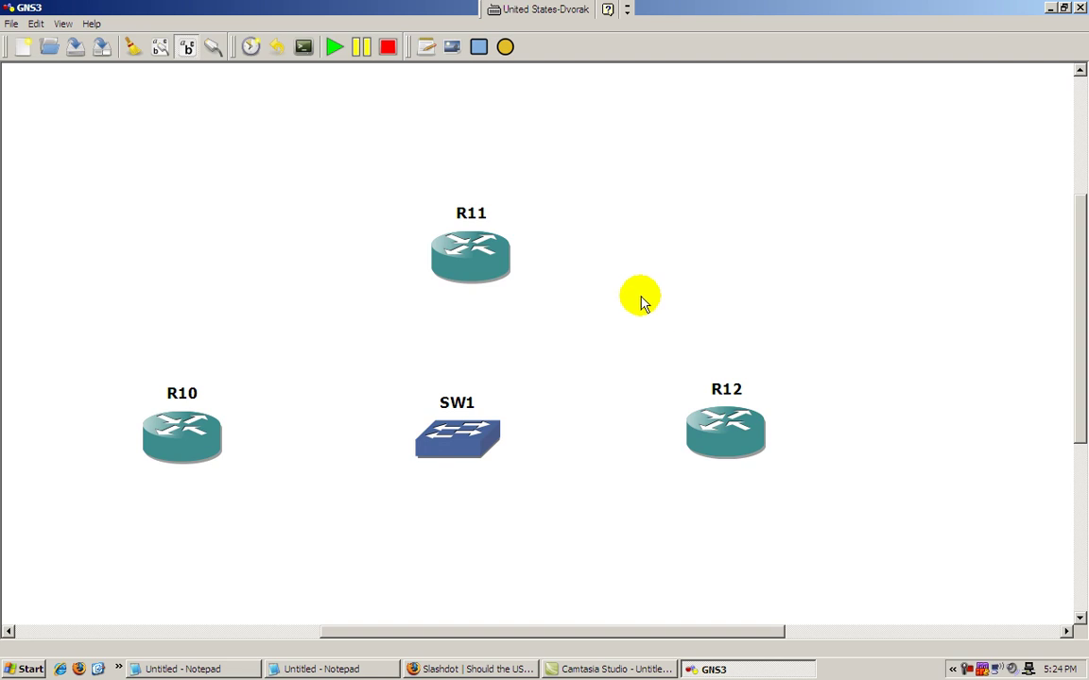
{"action": "left_click", "coordinate": [214, 47]}
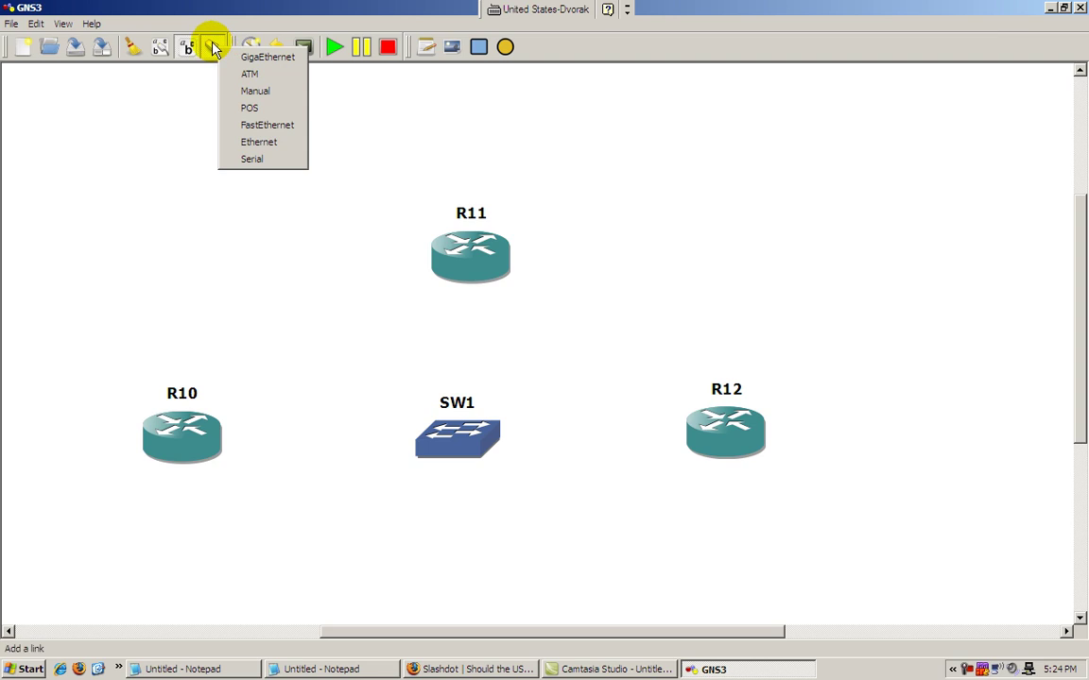
{"action": "left_click", "coordinate": [244, 92]}
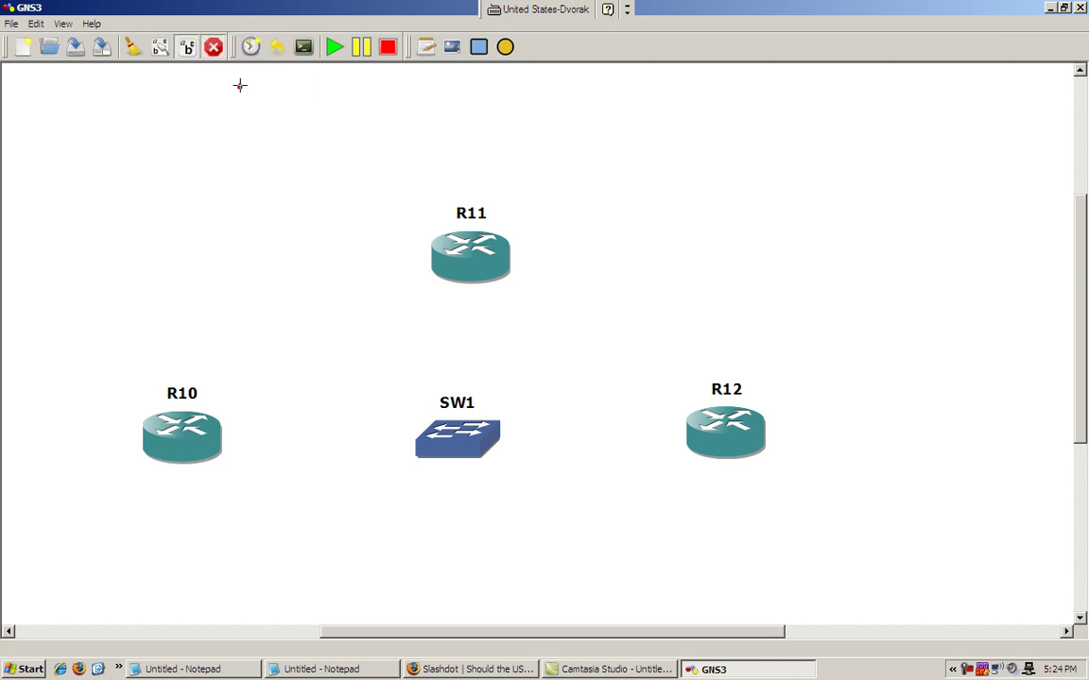
Link R10's f0/0 to SW1 port 1 and R11's f0/0 to SW1 port 2.
{"action": "left_click", "coordinate": [181, 431]}
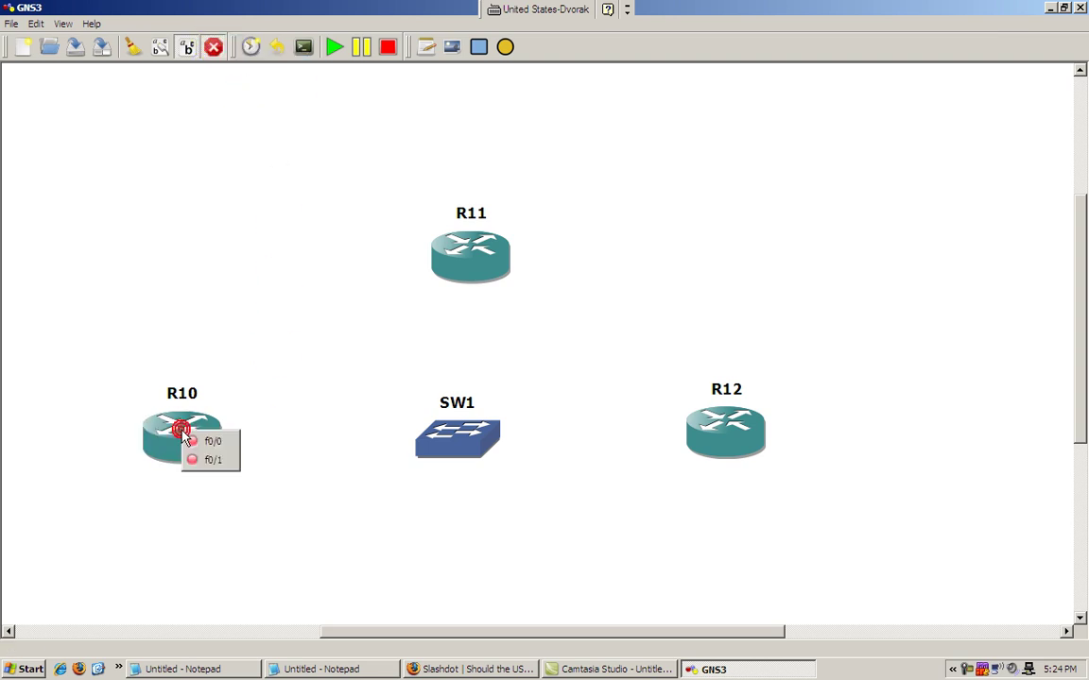
{"action": "left_click", "coordinate": [227, 451]}
{"action": "left_click", "coordinate": [463, 438]}
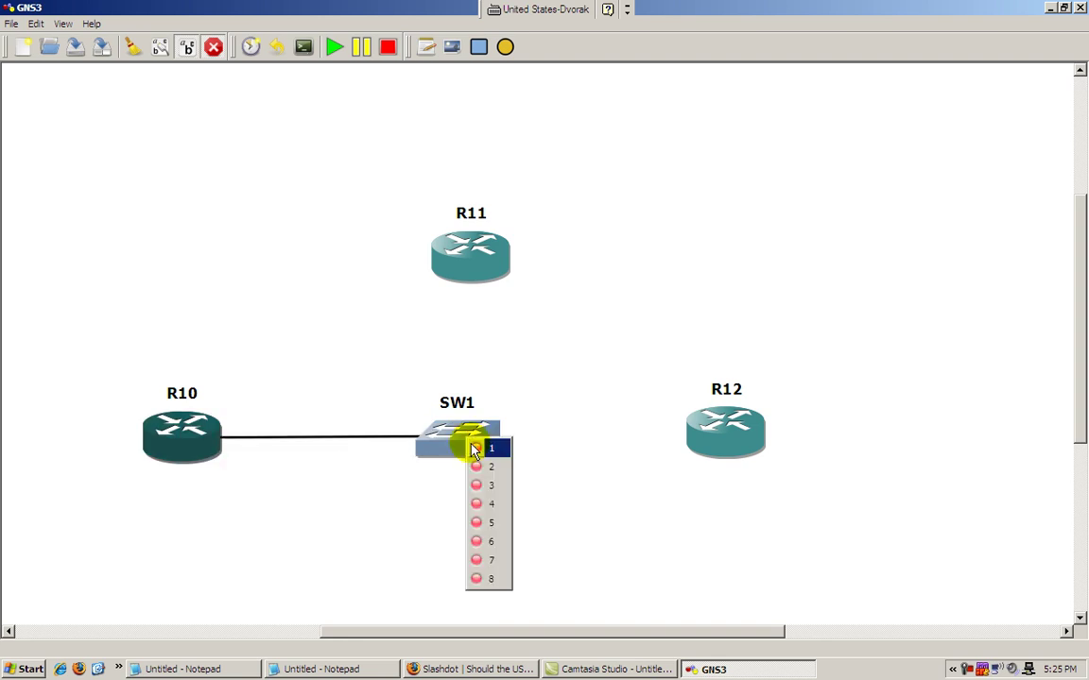
{"action": "left_click", "coordinate": [475, 451]}
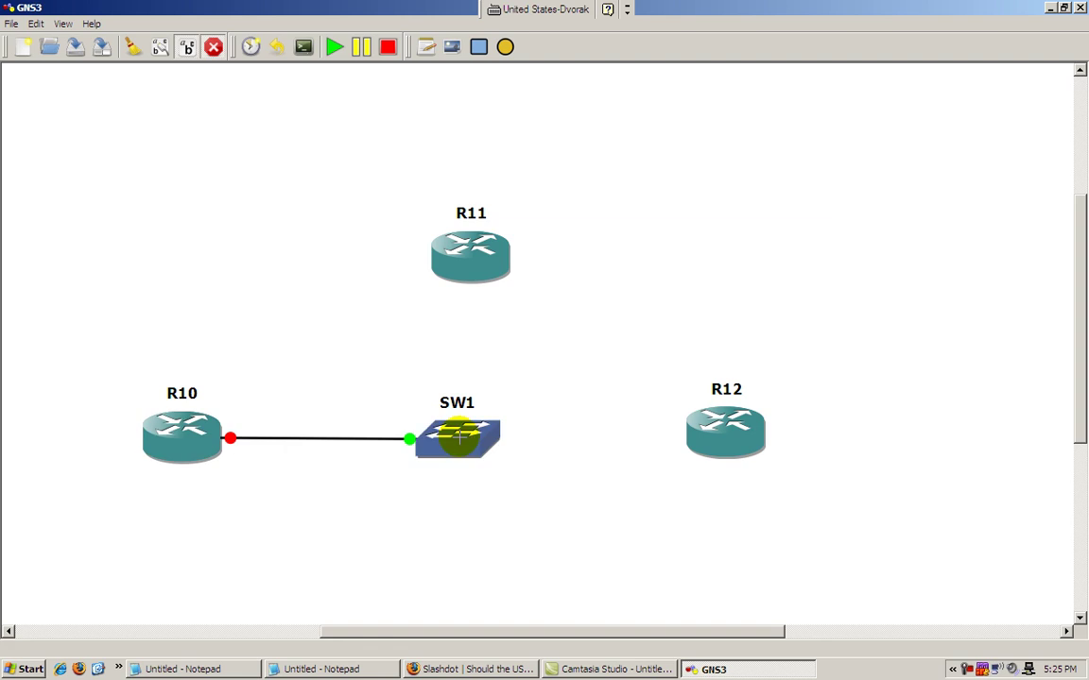
{"action": "left_click", "coordinate": [482, 263]}
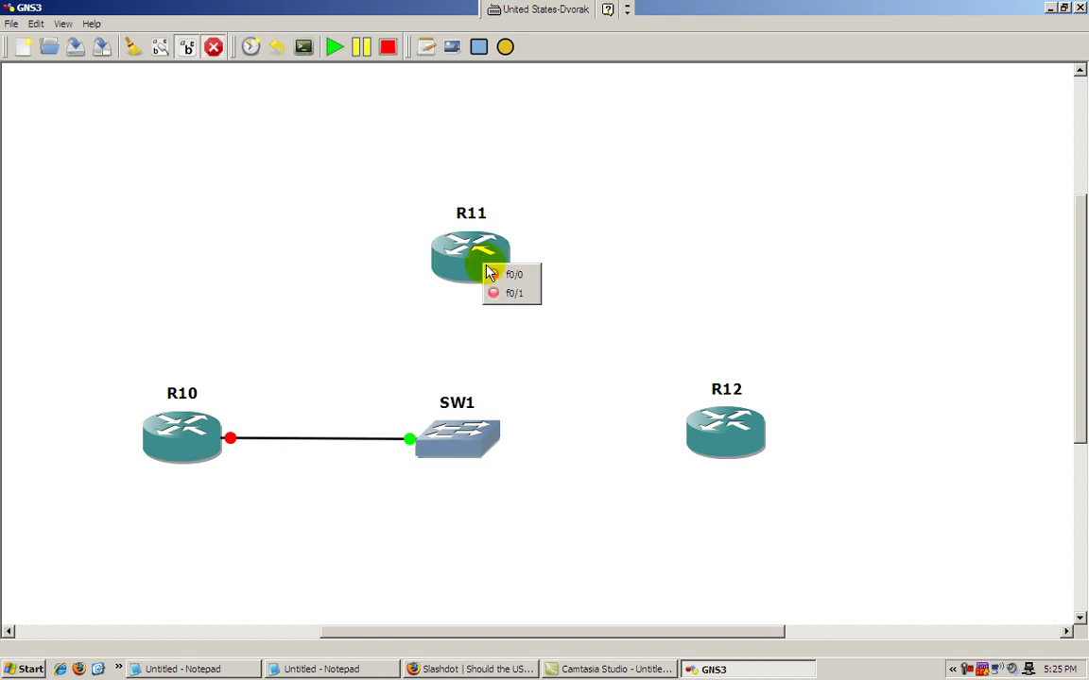
{"action": "left_click", "coordinate": [486, 274]}
{"action": "left_click", "coordinate": [451, 436]}
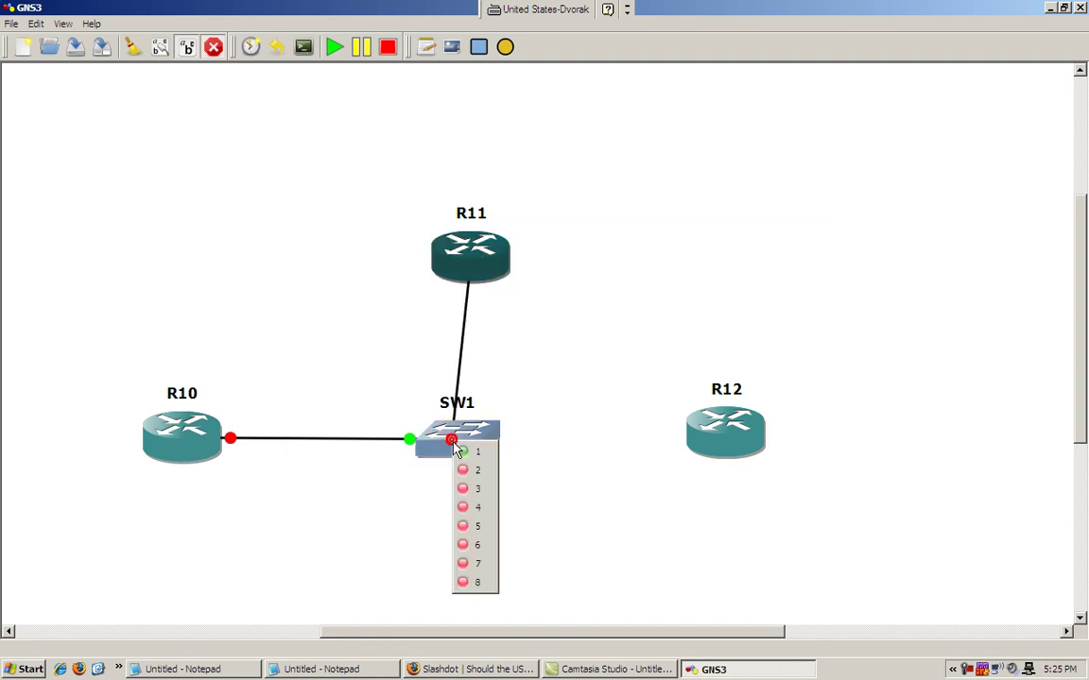
{"action": "left_click", "coordinate": [470, 466]}
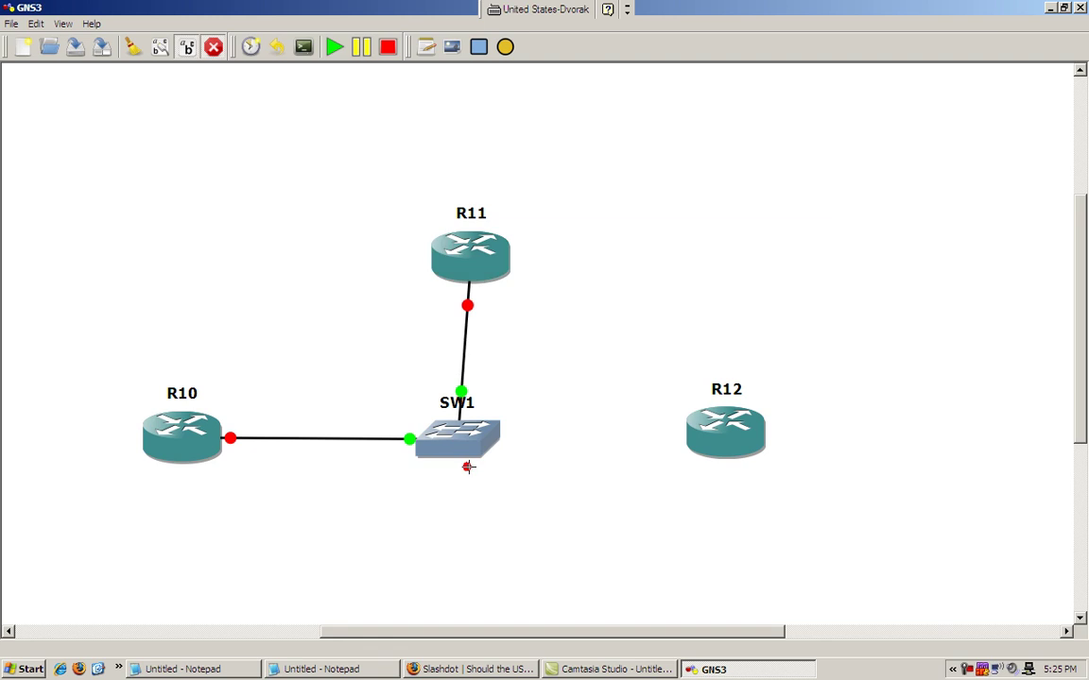
Link R12's f0/0 to SW1 port 3 and exit link mode.
{"action": "left_click", "coordinate": [732, 457]}
{"action": "left_click", "coordinate": [754, 452]}
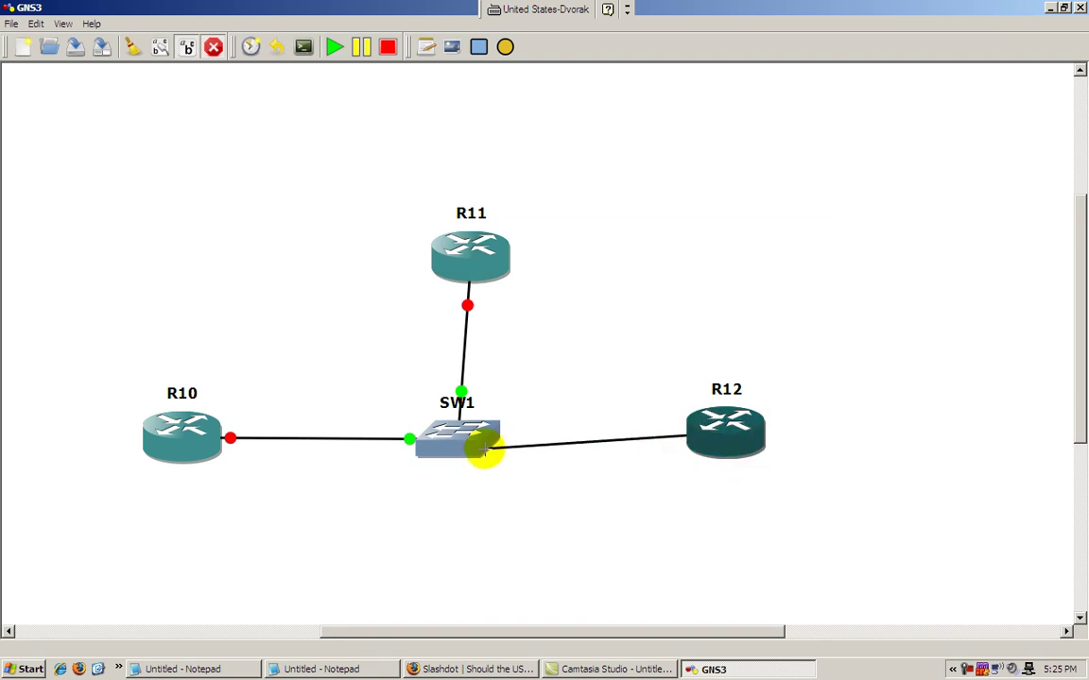
{"action": "left_click", "coordinate": [462, 440]}
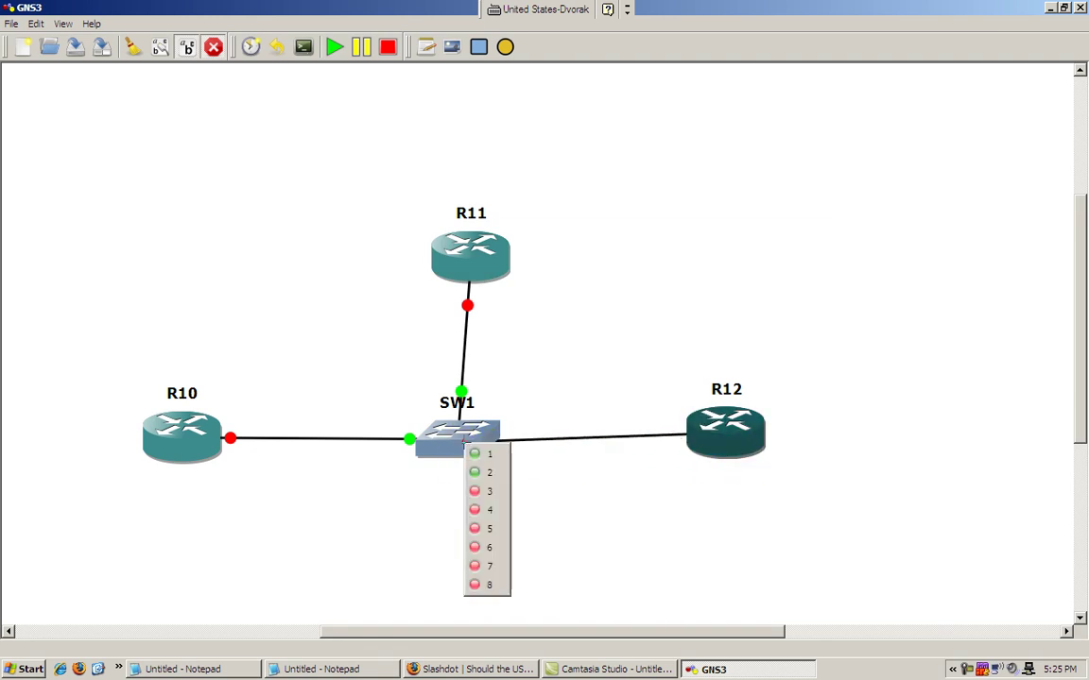
{"action": "left_click", "coordinate": [493, 490]}
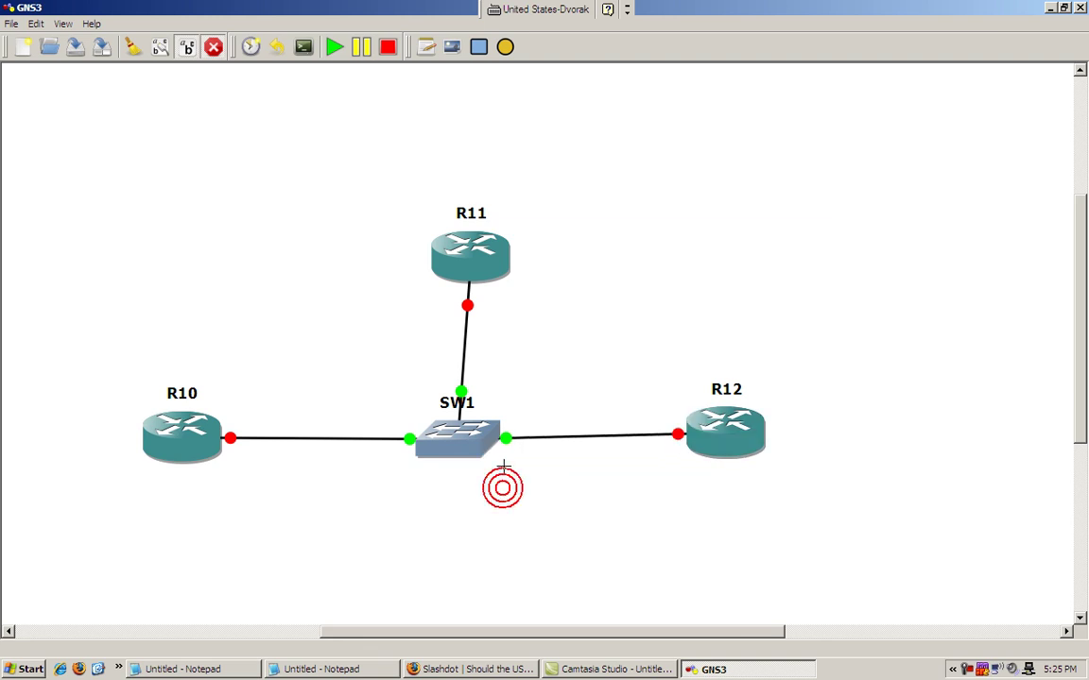
{"action": "left_click", "coordinate": [213, 47]}
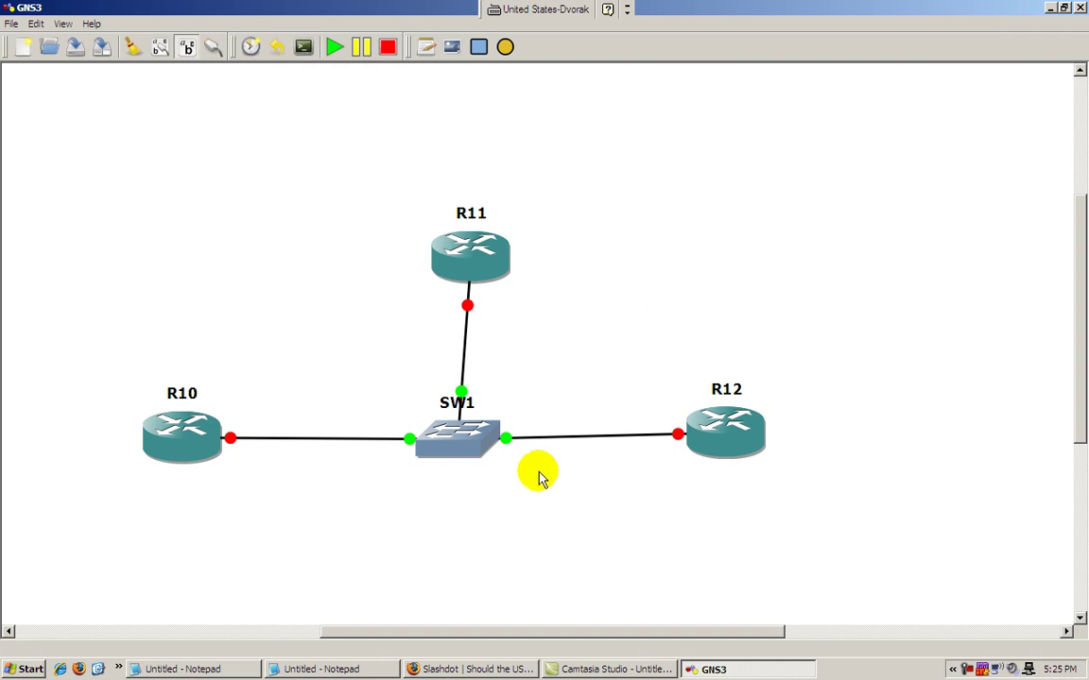
{"action": "right_click", "coordinate": [476, 434]}
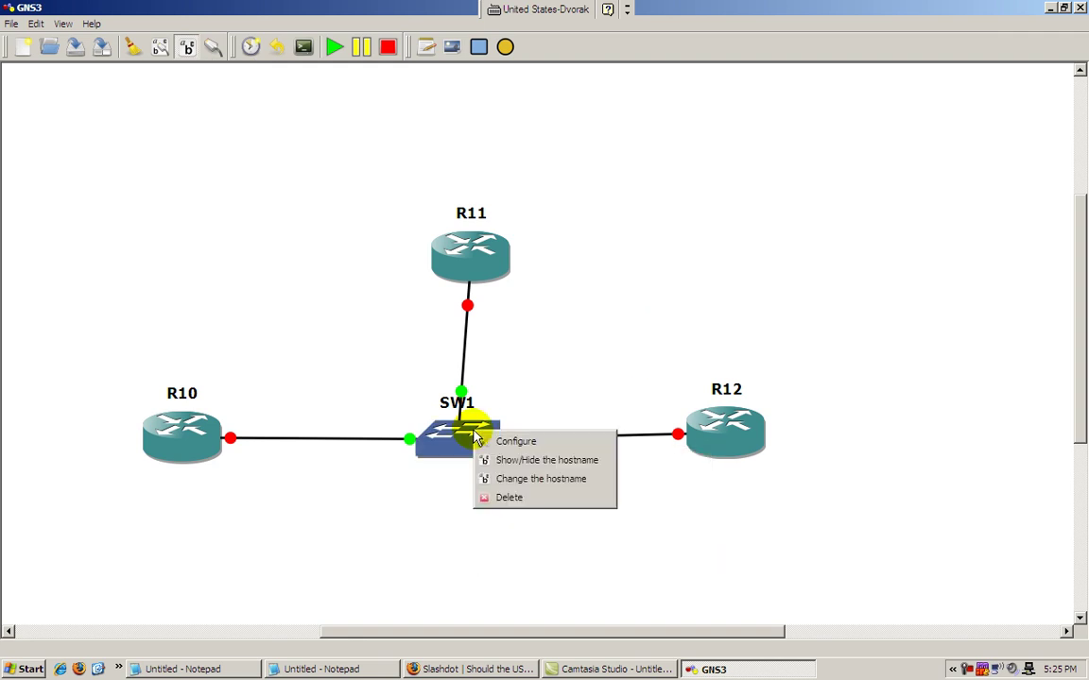
{"action": "left_click", "coordinate": [521, 441]}
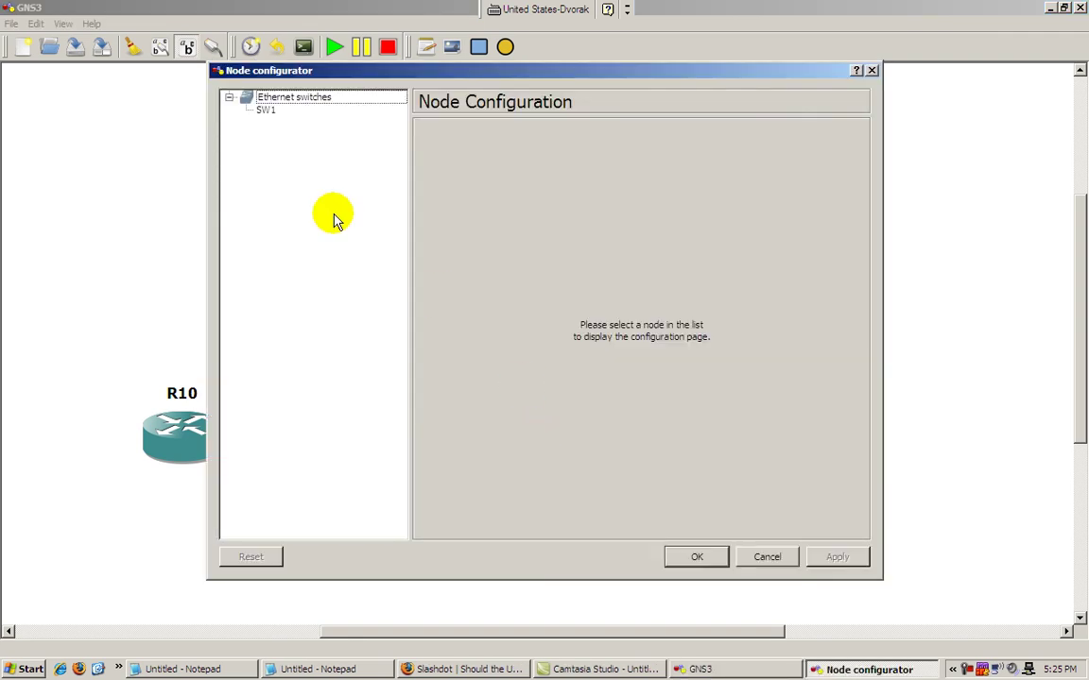
{"action": "left_click", "coordinate": [282, 111]}
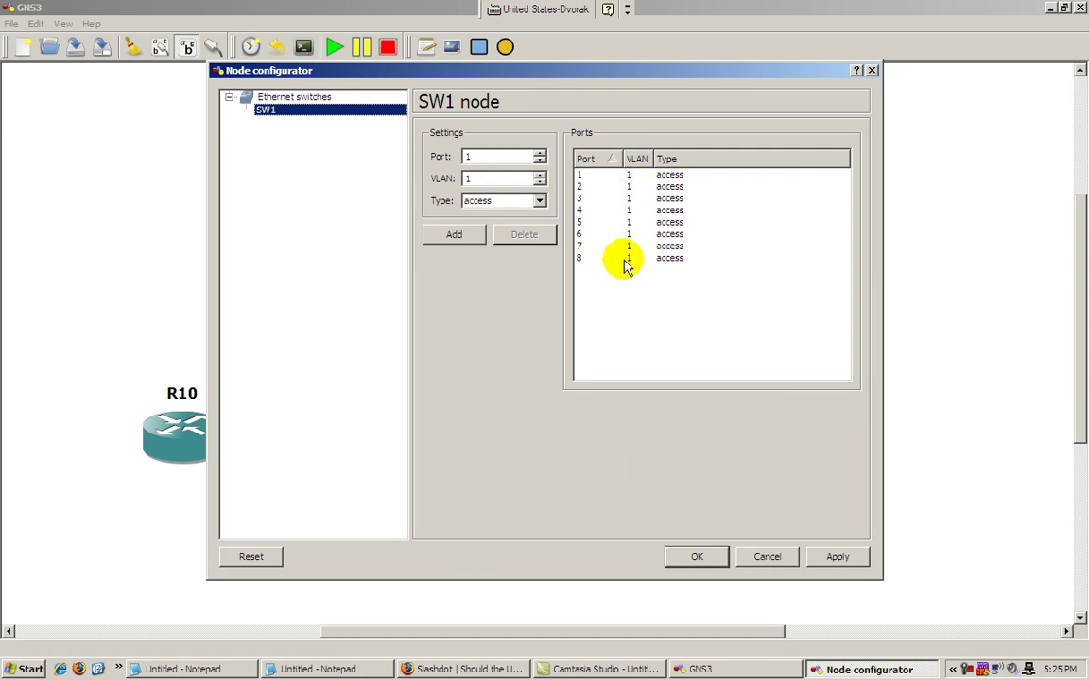
{"action": "left_click", "coordinate": [538, 159]}
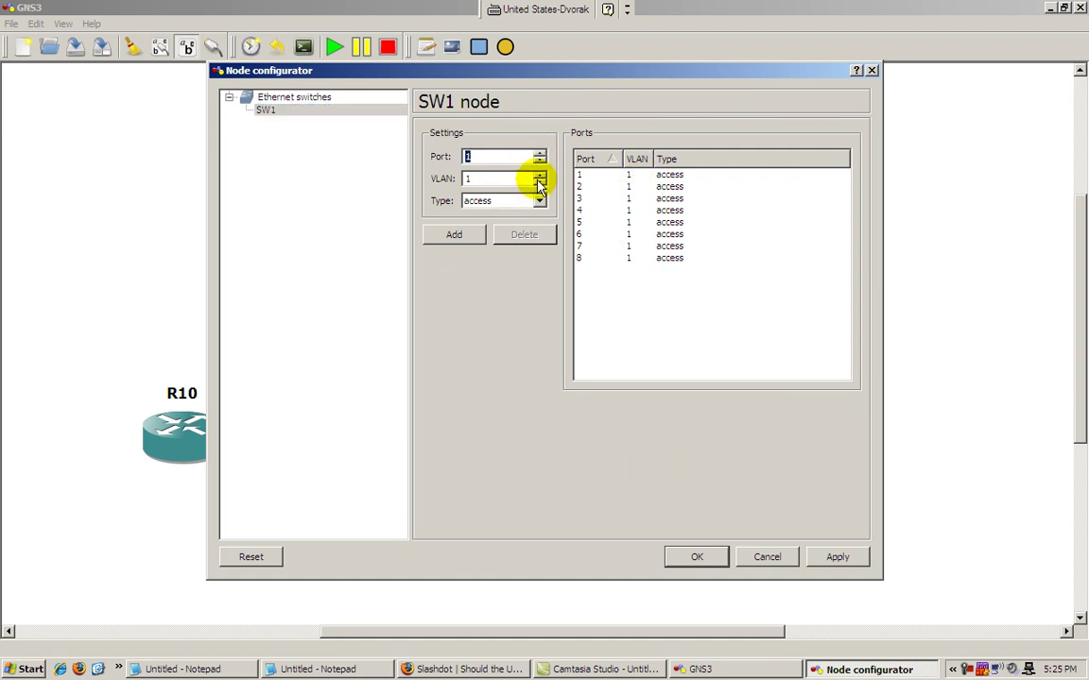
{"action": "left_click", "coordinate": [539, 181]}
{"action": "left_click", "coordinate": [539, 202]}
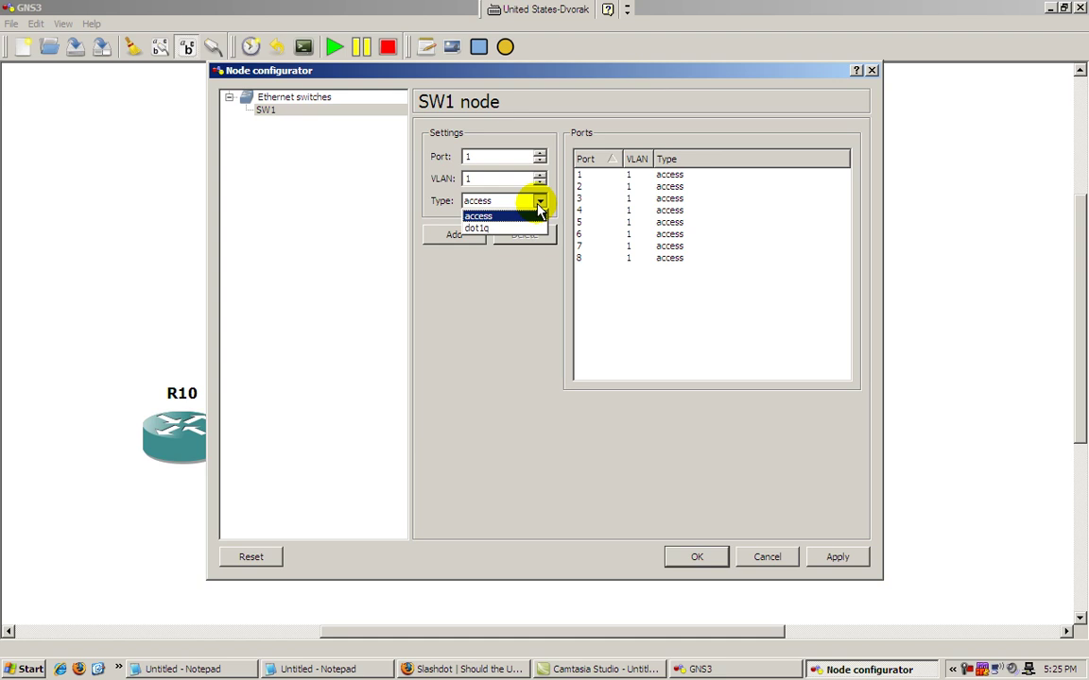
{"action": "left_click", "coordinate": [534, 217]}
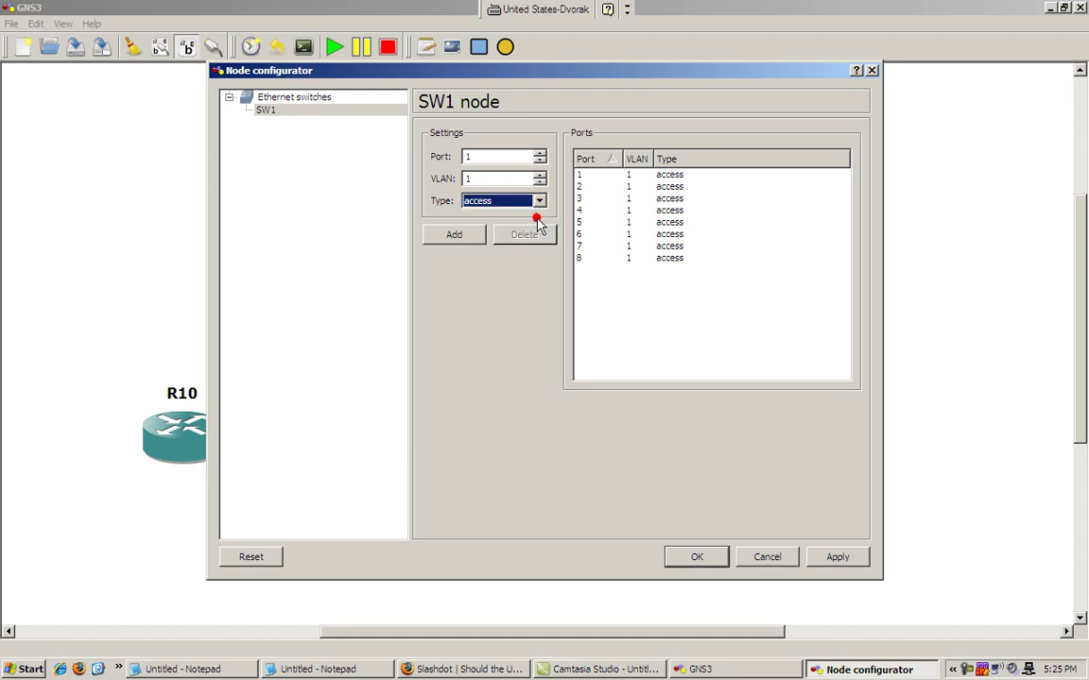
{"action": "left_click", "coordinate": [697, 558]}
{"action": "left_click", "coordinate": [467, 433]}
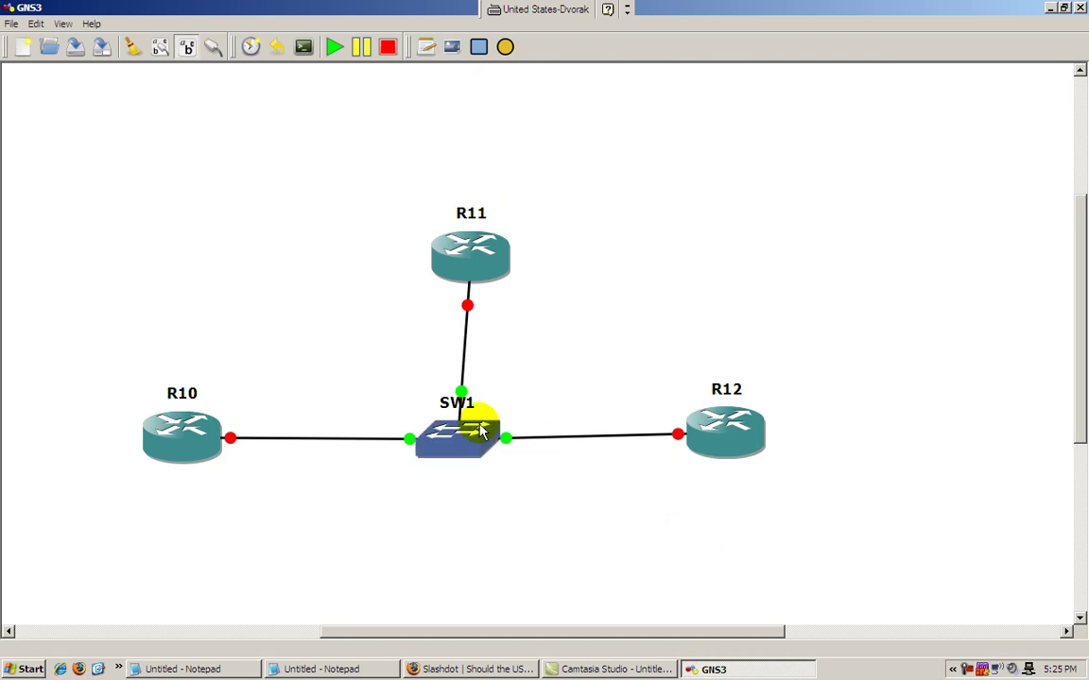
Start all devices and open a console to each running router.
{"action": "left_click", "coordinate": [333, 49]}
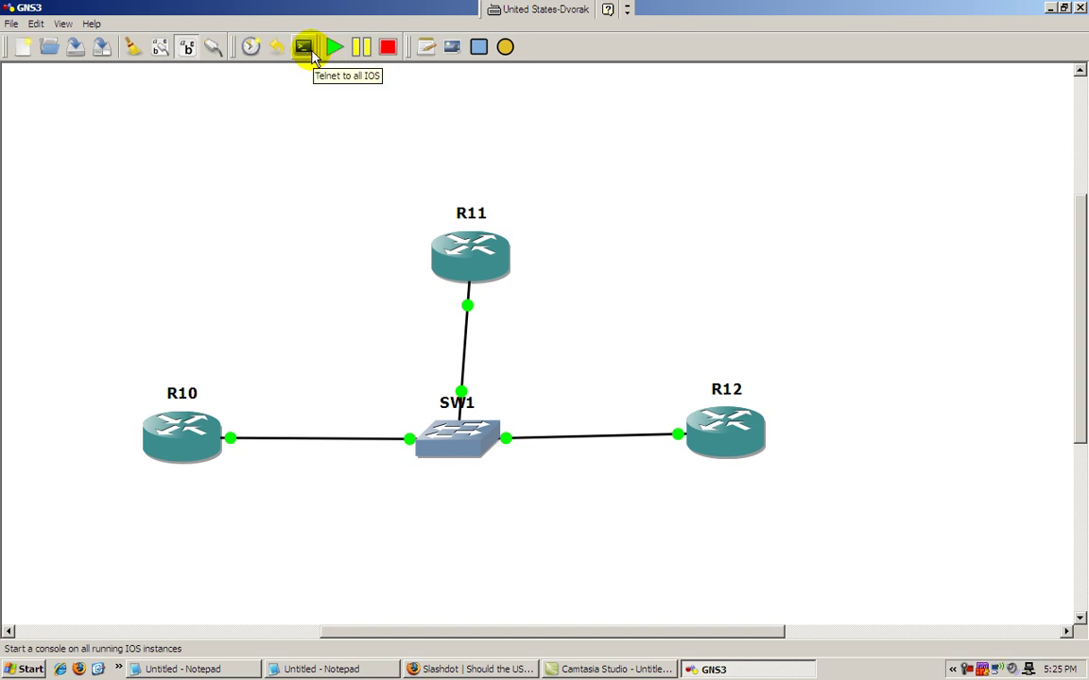
{"action": "left_click", "coordinate": [304, 47]}
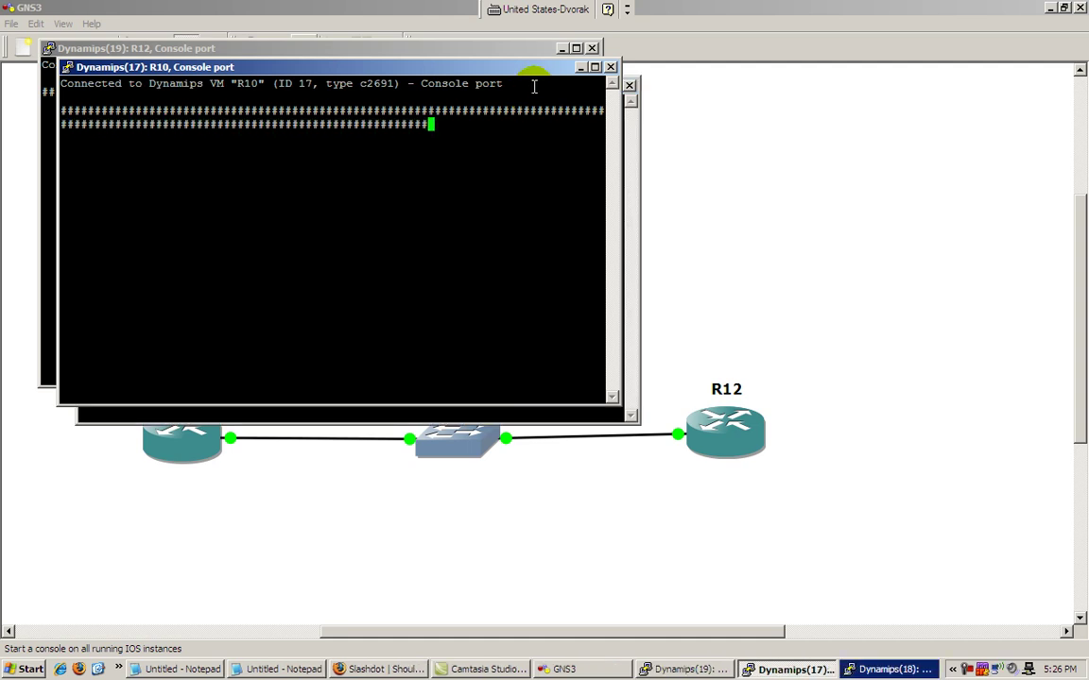
Minimize the R10, R12 and R11 consoles and check R10's and R11's SW1 port connections.
{"action": "left_click", "coordinate": [579, 67]}
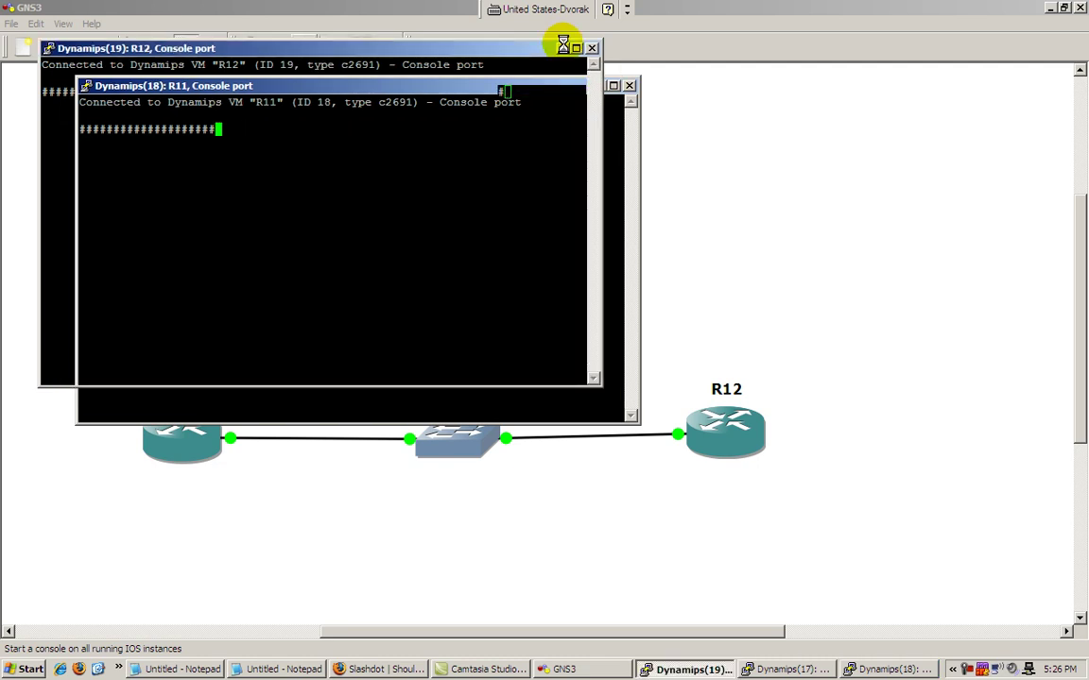
{"action": "left_click", "coordinate": [564, 48]}
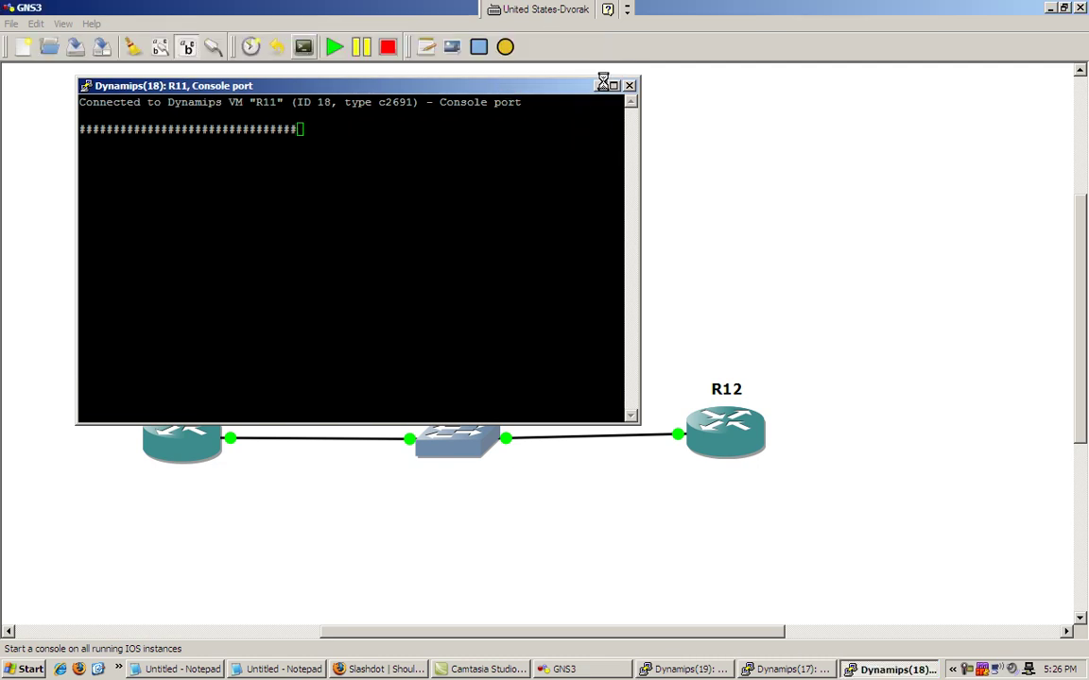
{"action": "left_click", "coordinate": [603, 85]}
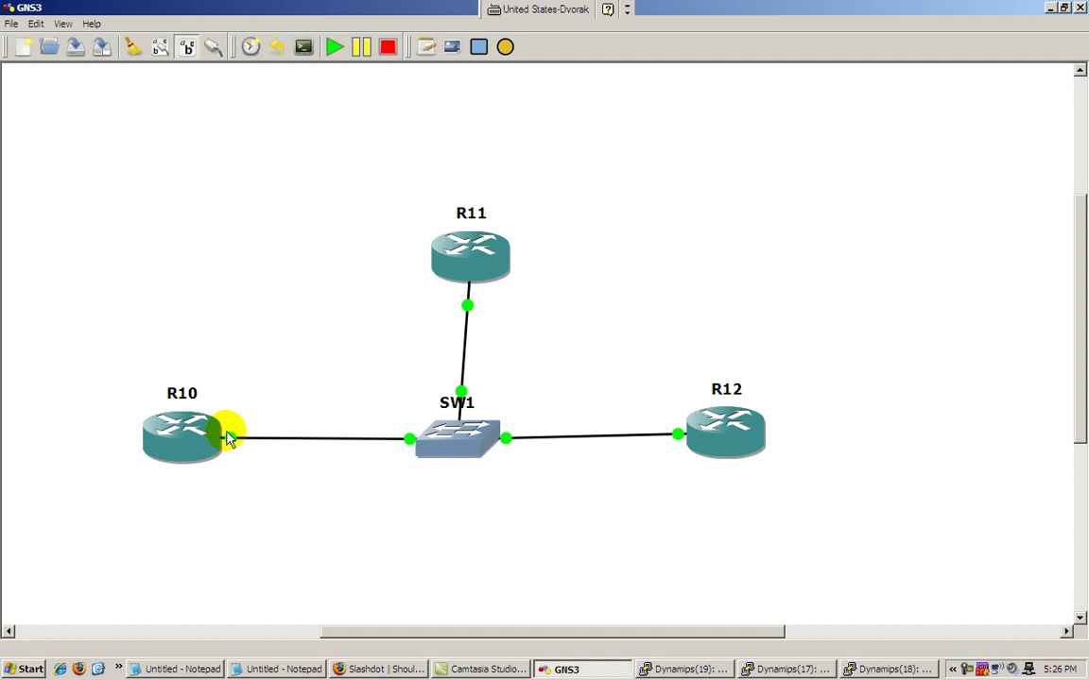
{"action": "mouse_move", "coordinate": [483, 285]}
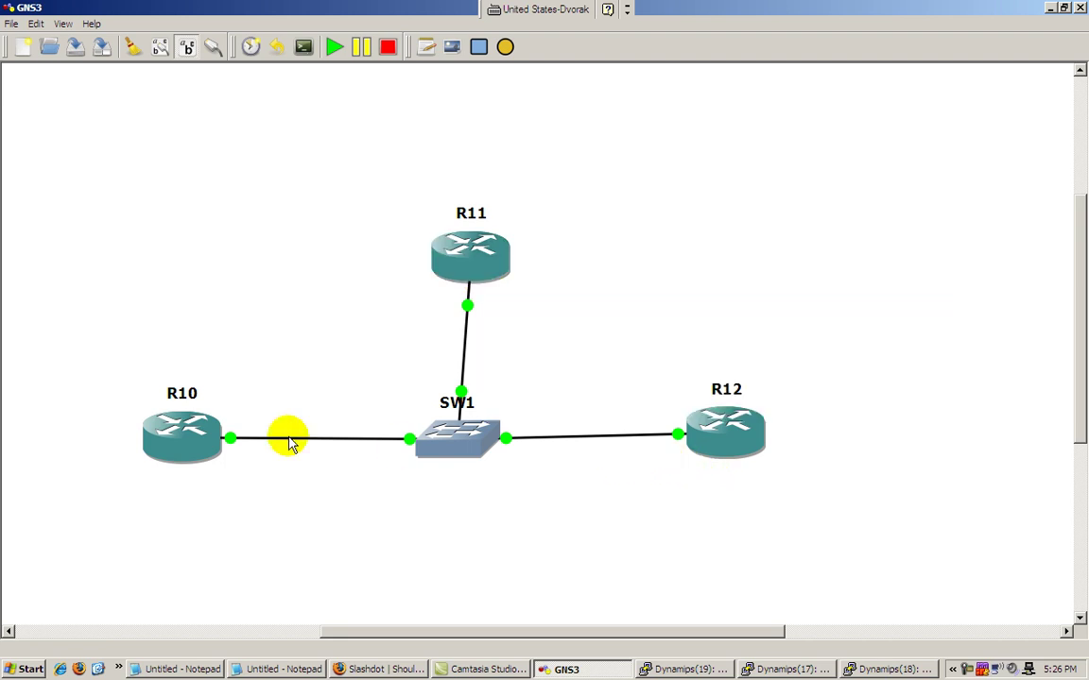
{"action": "mouse_move", "coordinate": [478, 438]}
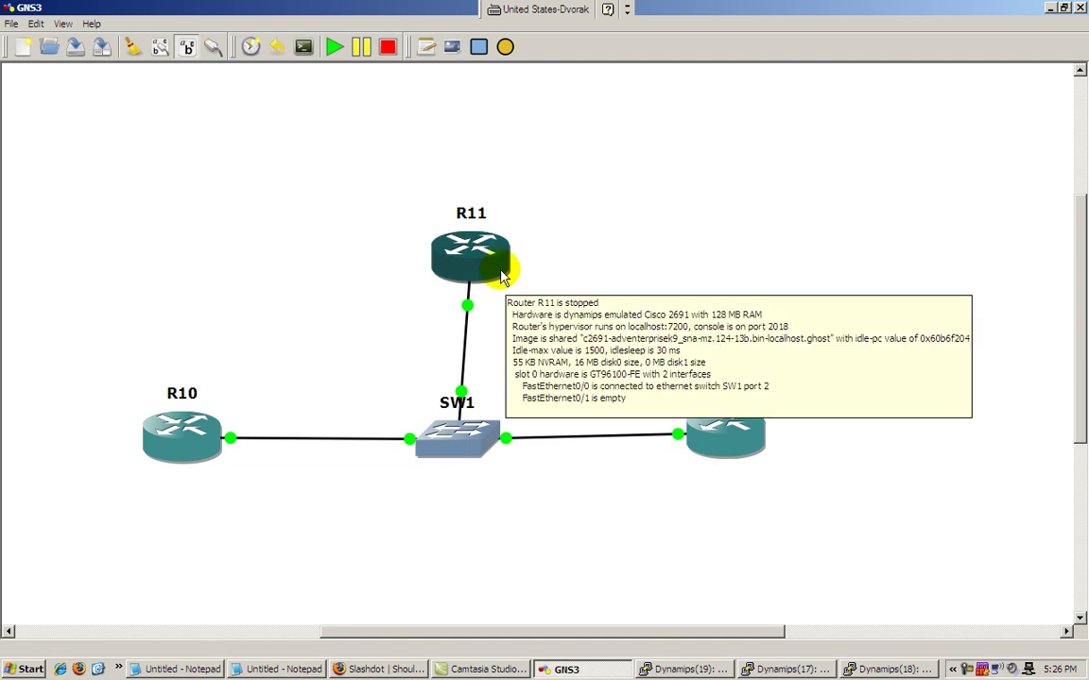
Restore the three consoles and decline R10's initial configuration dialog to reach Router>.
{"action": "left_click", "coordinate": [687, 670]}
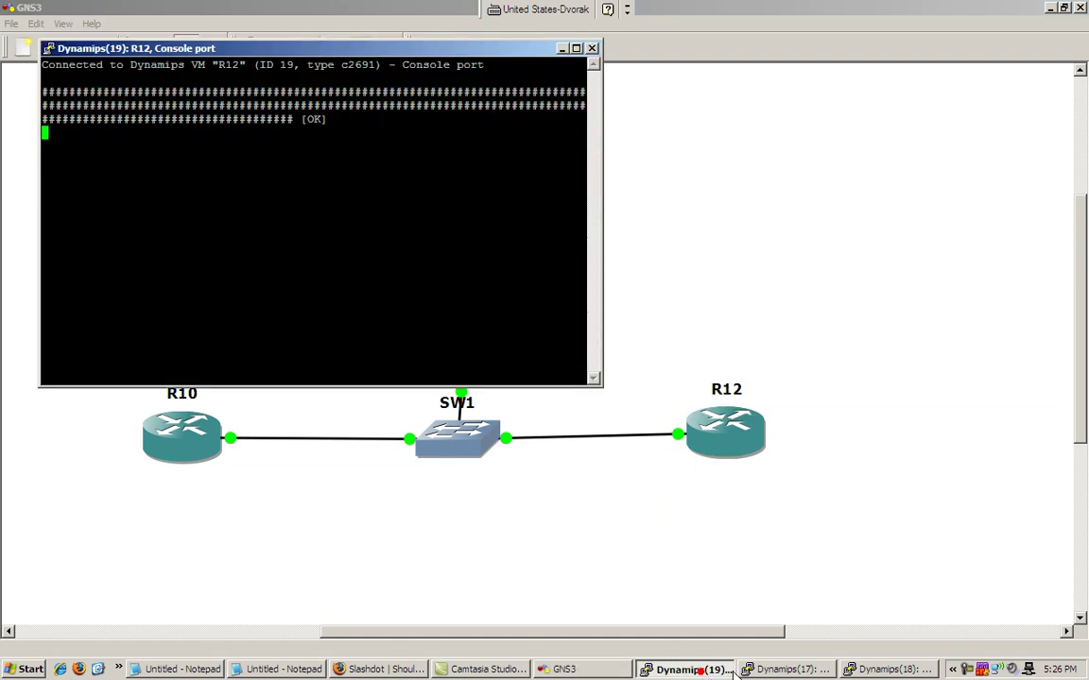
{"action": "left_click", "coordinate": [786, 669]}
{"action": "left_click", "coordinate": [874, 669]}
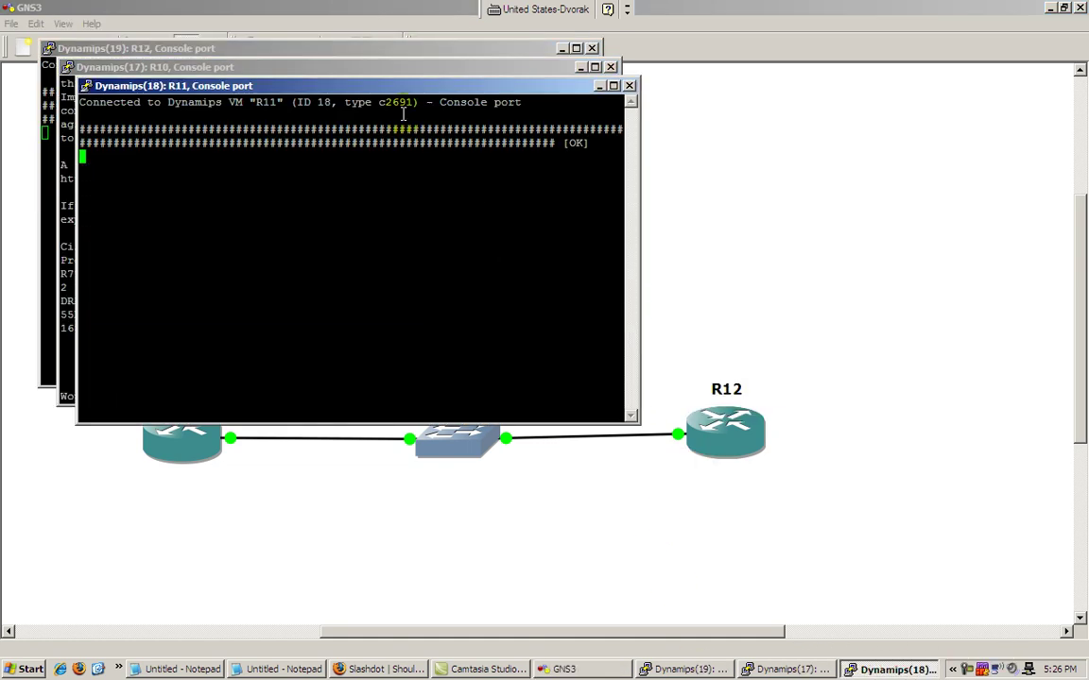
{"action": "left_click", "coordinate": [352, 66]}
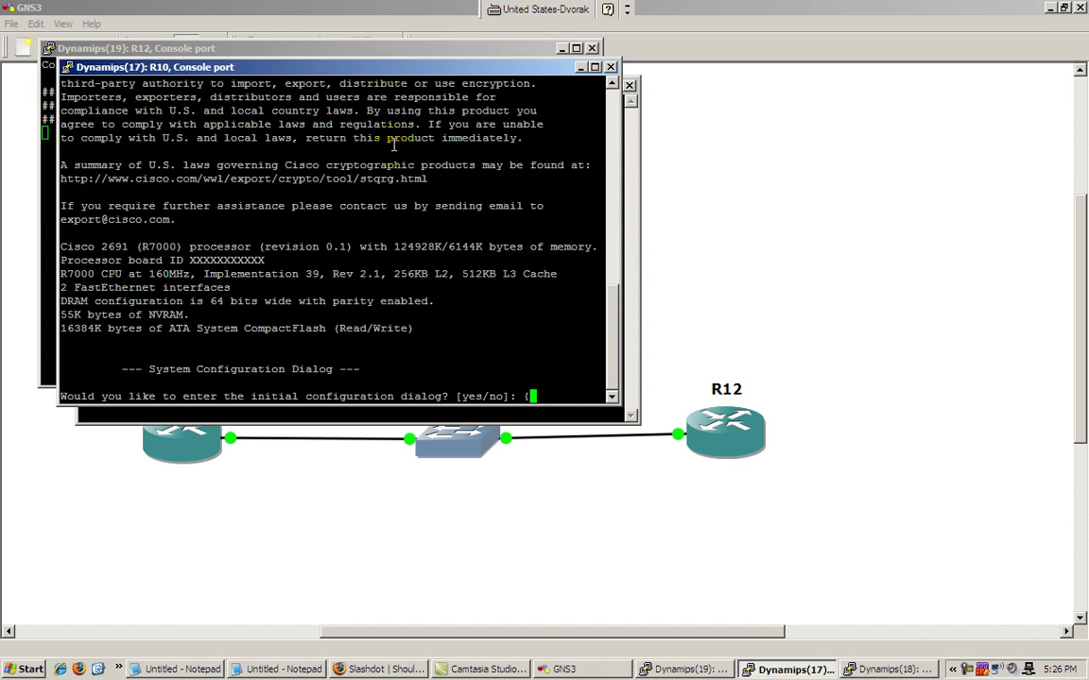
{"action": "type", "text": "no"}
{"action": "key", "text": "Return"}
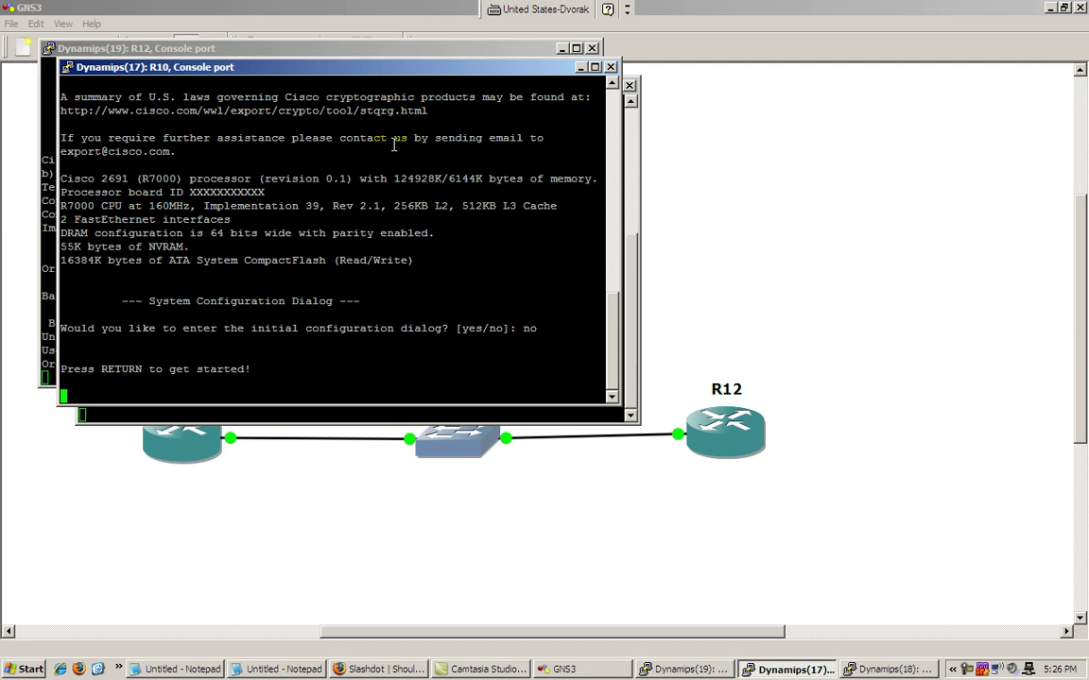
{"action": "key", "text": "Return"}
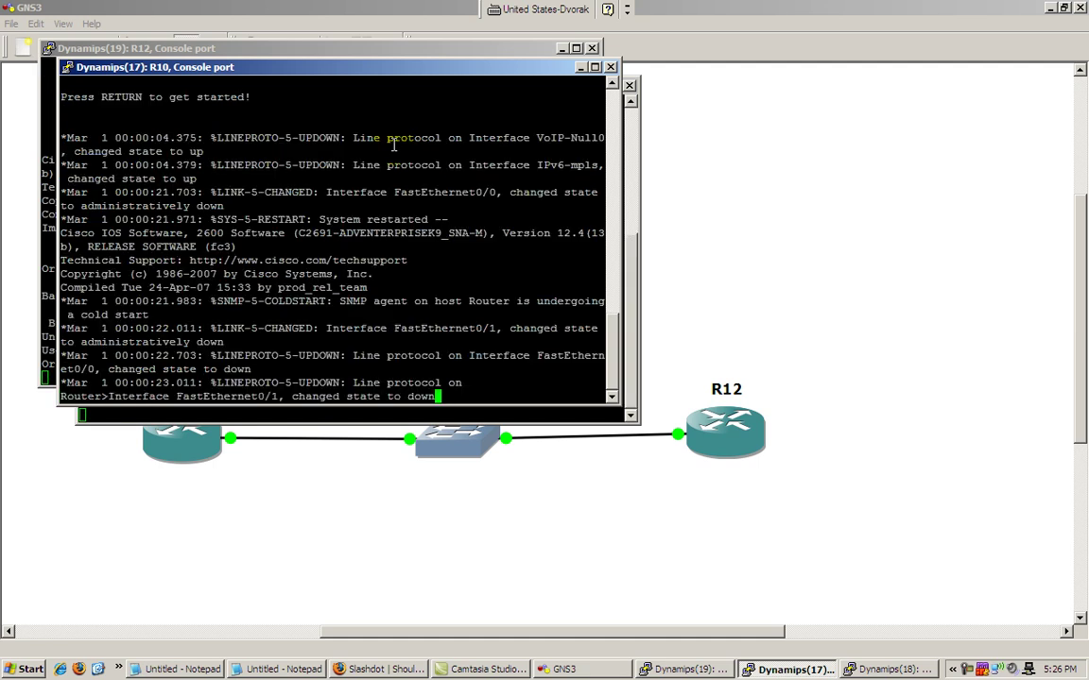
{"action": "key", "text": "Return"}
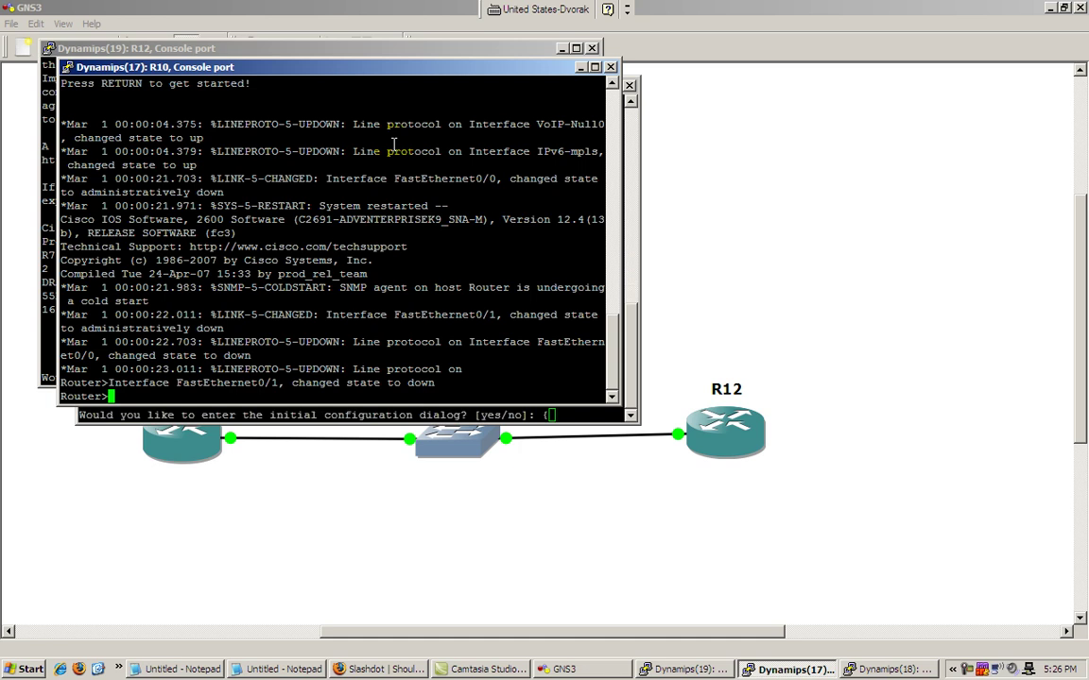
Assign R10's FastEthernet0/0 1.1.1.1 255.255.255.0 and enable it with no shut.
{"action": "type", "text": "enable"}
{"action": "key", "text": "Return"}
{"action": "type", "text": "conf t"}
{"action": "key", "text": "Return"}
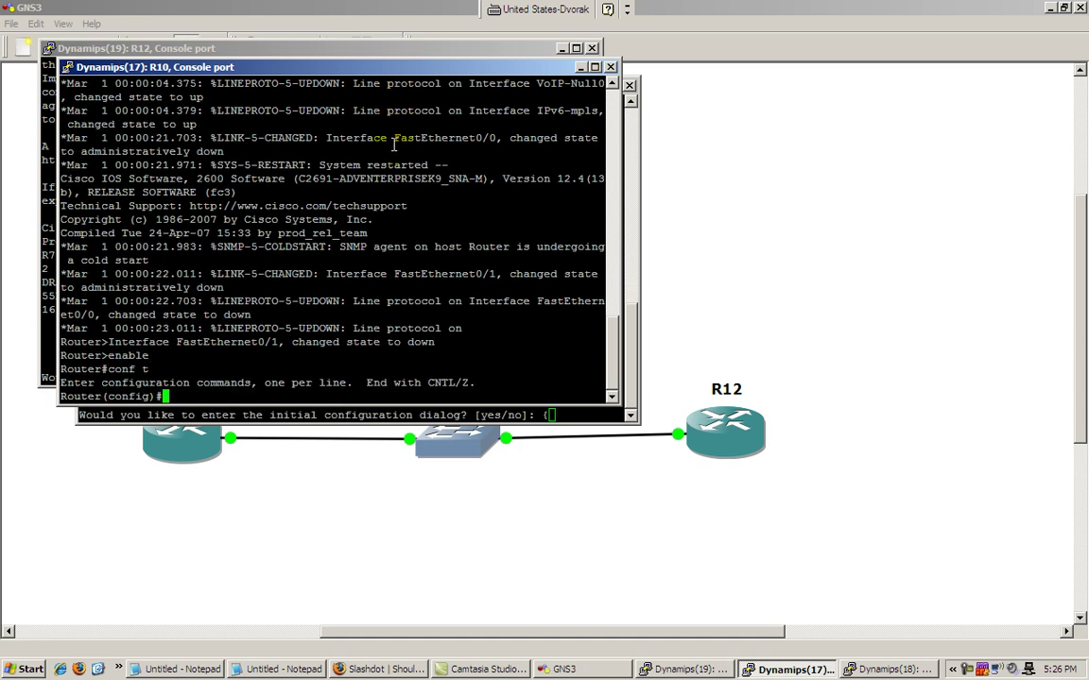
{"action": "type", "text": "interface fast 0/0"}
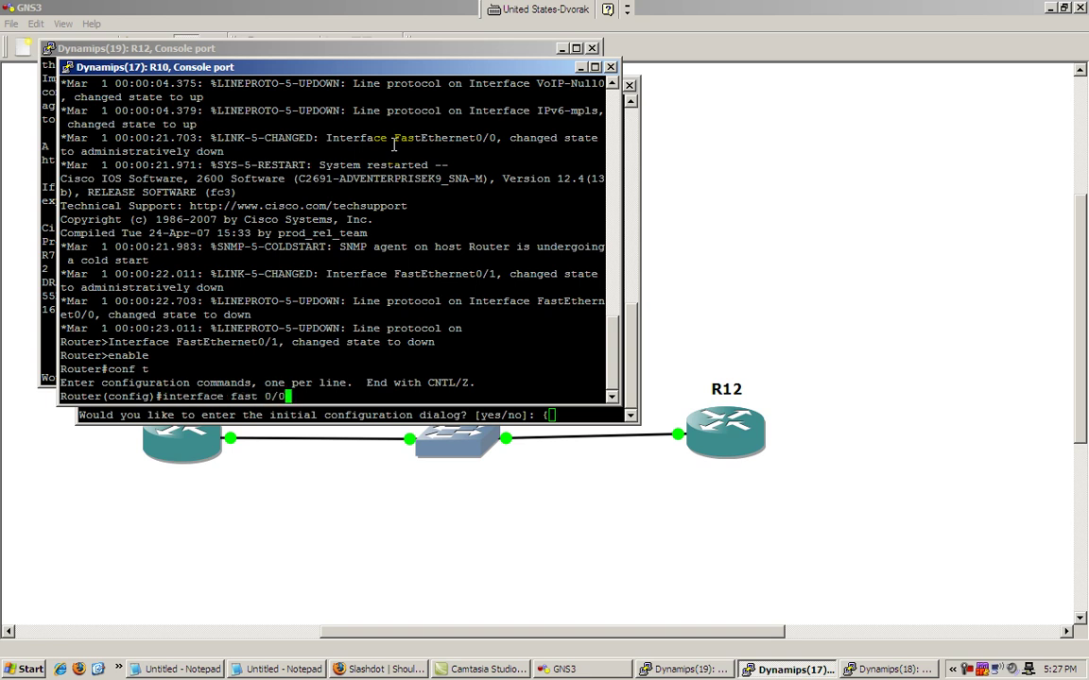
{"action": "key", "text": "Return"}
{"action": "type", "text": "ip address 1.1.1.1 255.255.255.0"}
{"action": "key", "text": "Return"}
{"action": "type", "text": "no shut"}
{"action": "key", "text": "Return"}
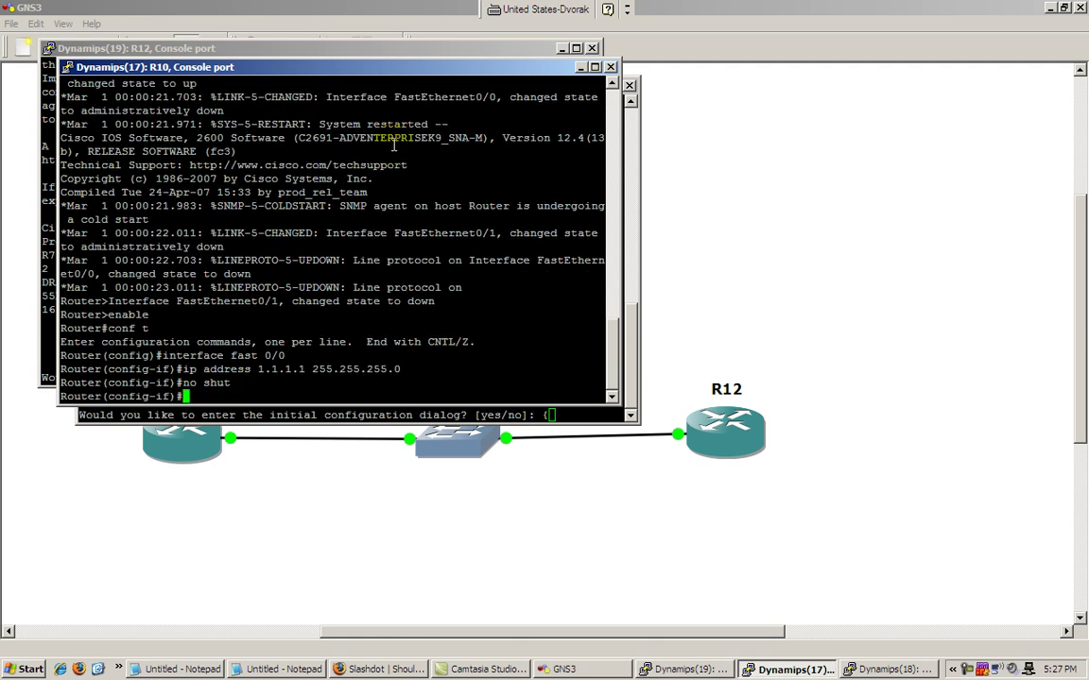
Rearrange the R10 and R11 consoles and decline R11's initial configuration dialog.
{"action": "left_click_drag", "start_coordinate": [489, 71], "coordinate": [1080, 8]}
{"action": "left_click_drag", "start_coordinate": [411, 83], "coordinate": [380, 26]}
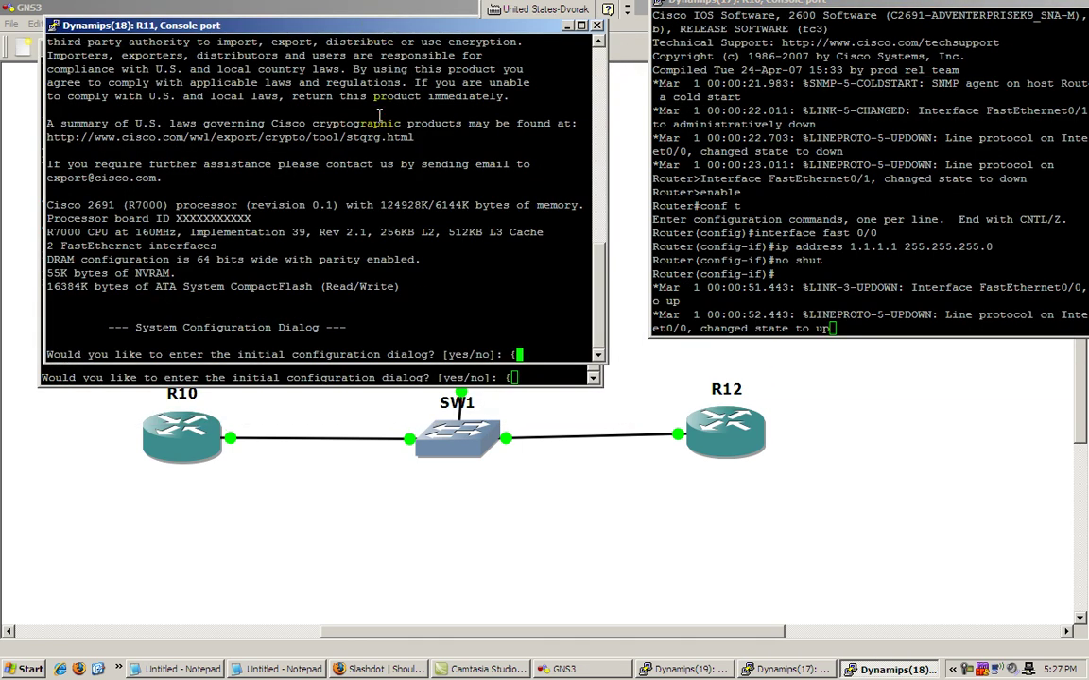
{"action": "mouse_move", "coordinate": [377, 24]}
{"action": "left_mouse_down"}
{"action": "mouse_move", "coordinate": [378, 58]}
{"action": "mouse_move", "coordinate": [377, 45]}
{"action": "left_mouse_up"}
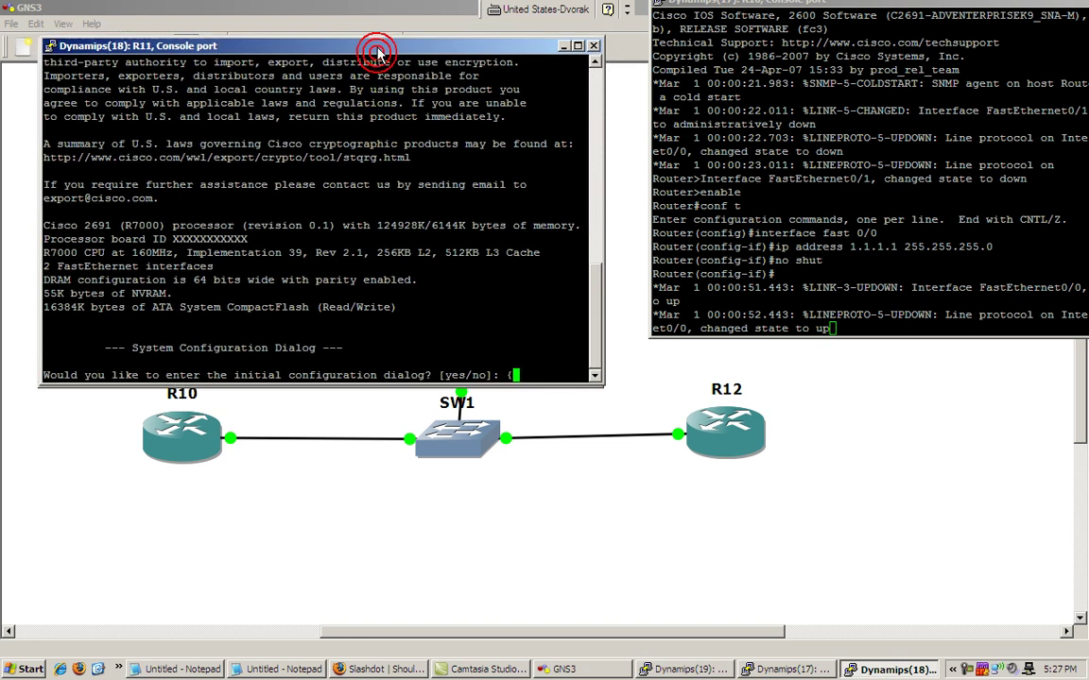
{"action": "type", "text": "no"}
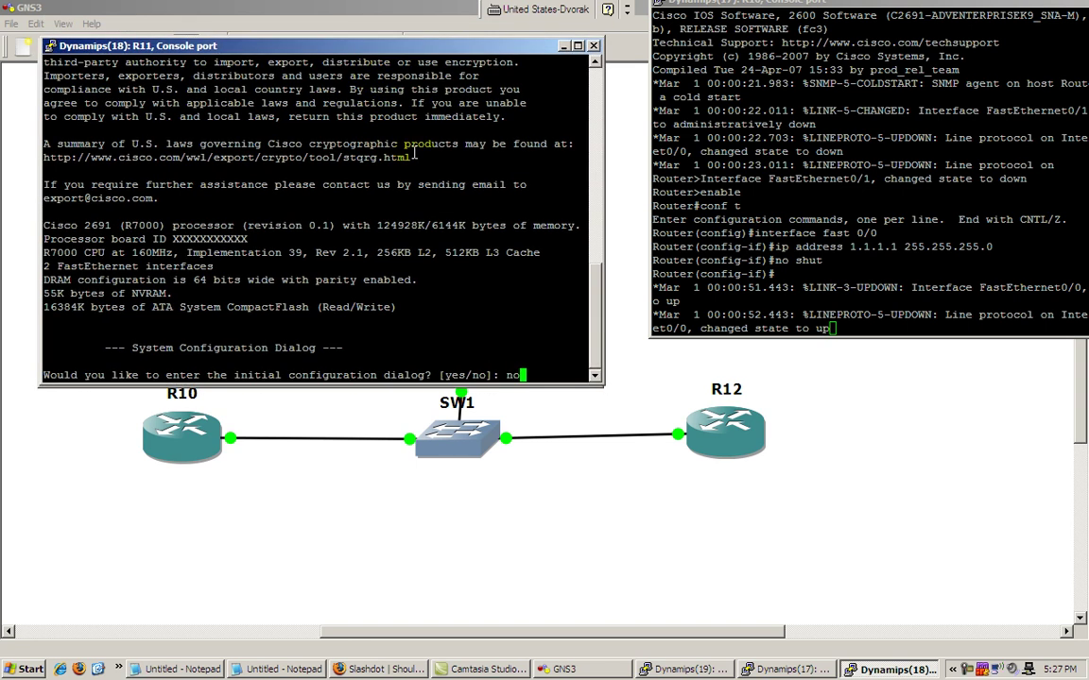
{"action": "key", "text": "Return"}
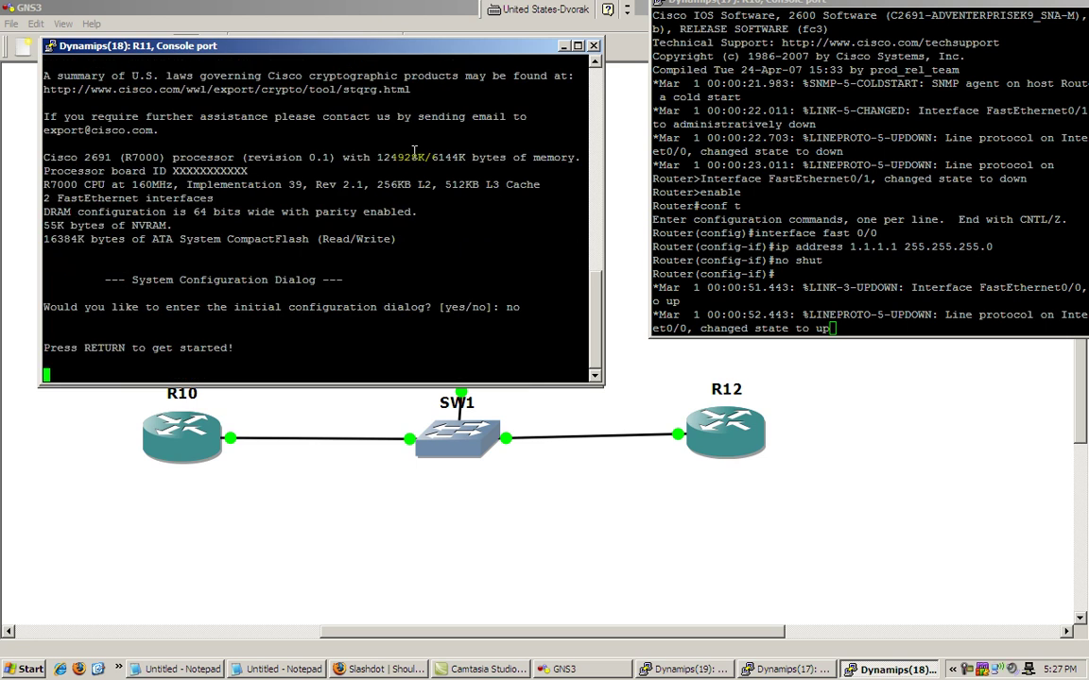
{"action": "key", "text": "Return"}
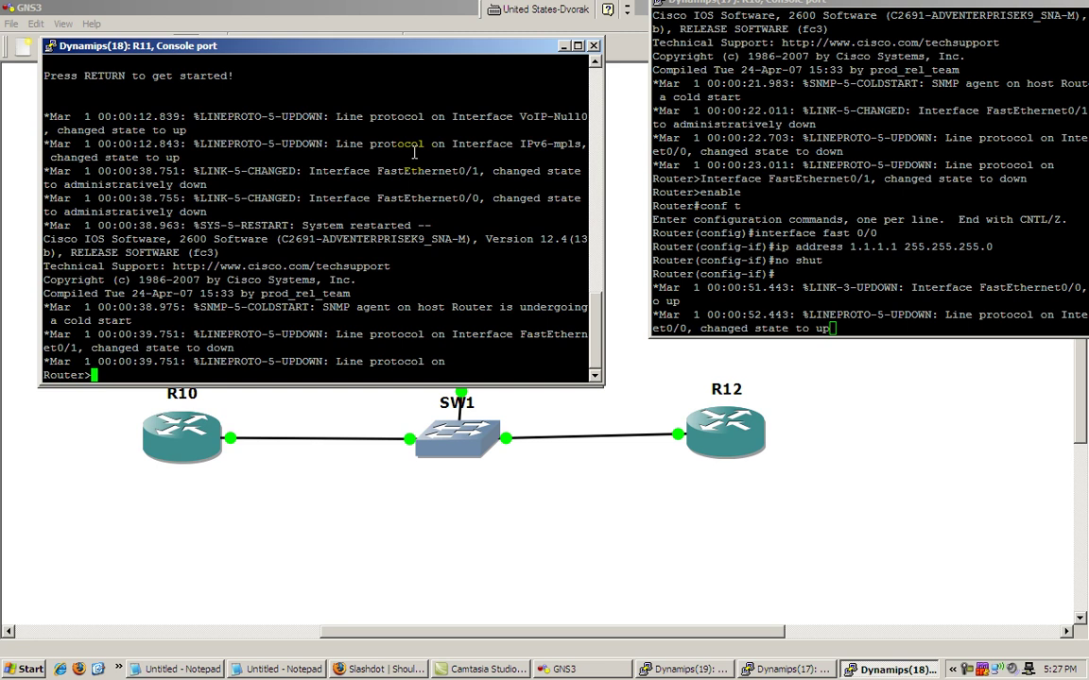
{"action": "key", "text": "Return"}
Assign R11's FastEthernet0/0 1.1.1.2 255.255.255.0 and enable it with no shut.
{"action": "type", "text": "enable"}
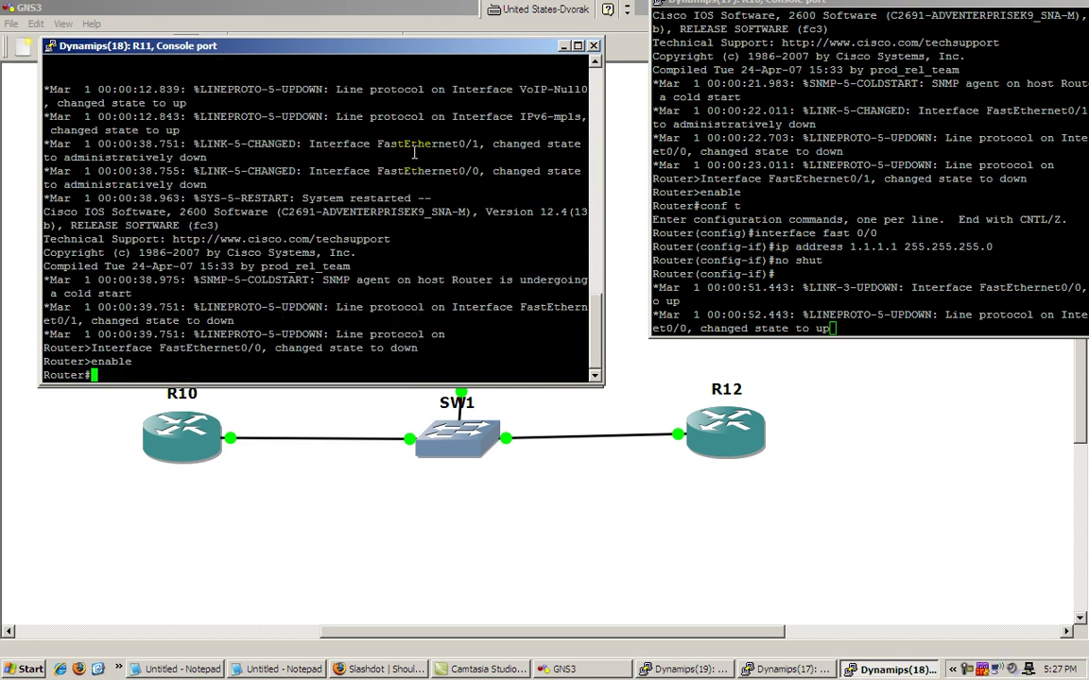
{"action": "type", "text": "conf t"}
{"action": "key", "text": "Return"}
{"action": "type", "text": "interfce fast"}
{"action": "key", "text": "BackSpace"}
{"action": "key", "text": "BackSpace"}
{"action": "key", "text": "BackSpace"}
{"action": "key", "text": "BackSpace"}
{"action": "key", "text": "BackSpace"}
{"action": "key", "text": "BackSpace"}
{"action": "key", "text": "BackSpace"}
{"action": "type", "text": "ace fast "}
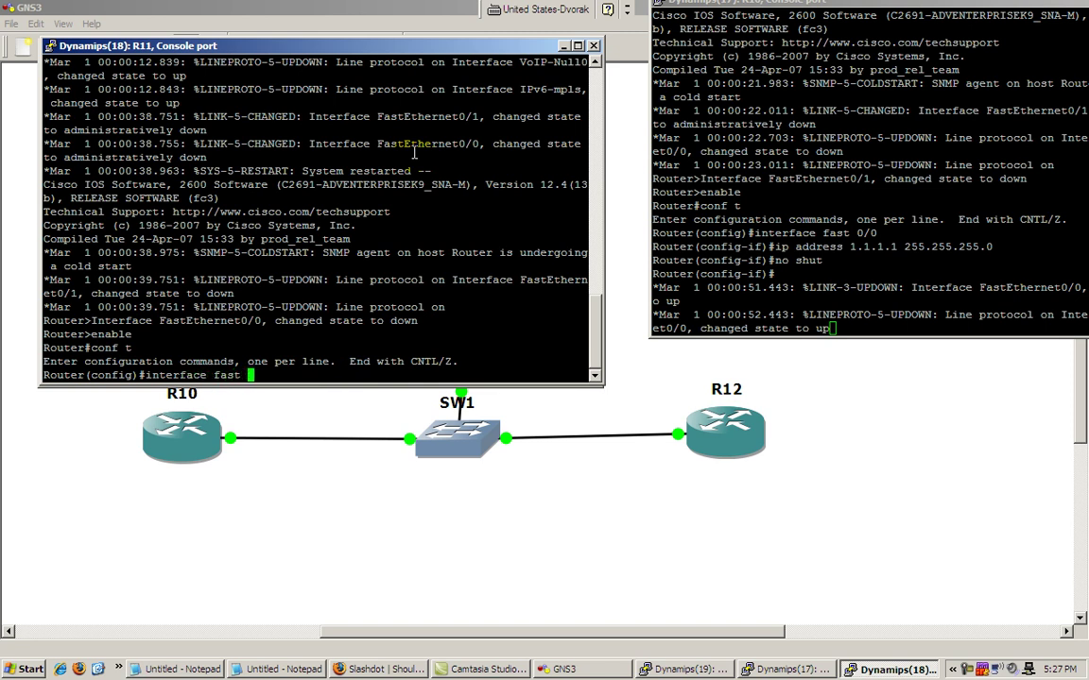
{"action": "type", "text": "0/0"}
{"action": "key", "text": "Return"}
{"action": "type", "text": "ip addr"}
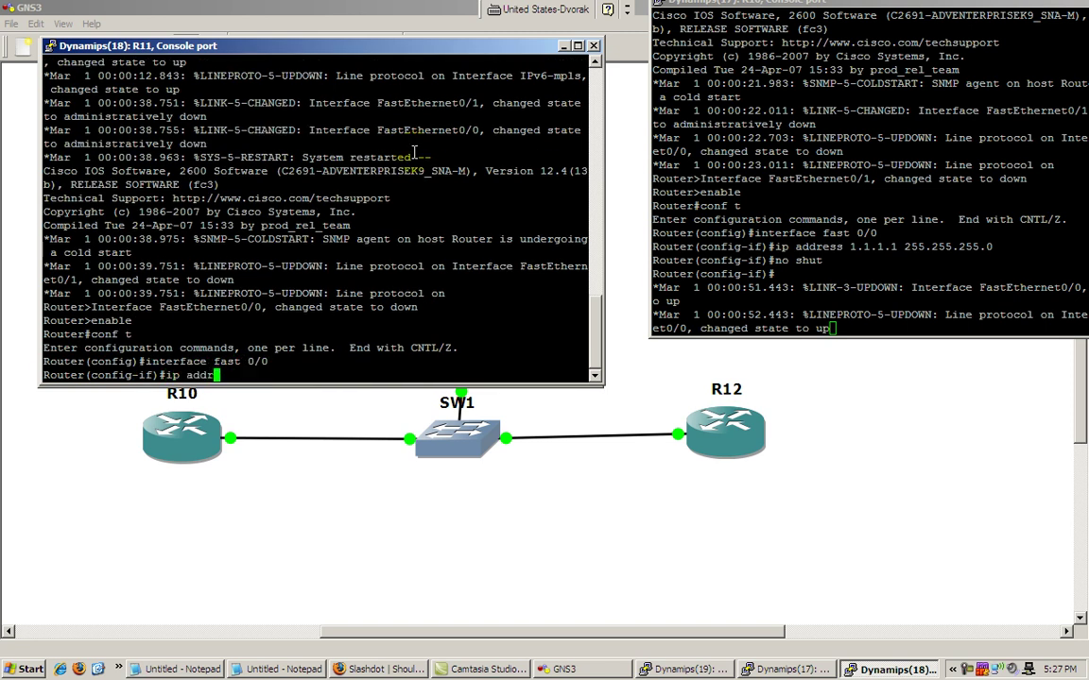
{"action": "type", "text": "ess"}
{"action": "key", "text": "Tab"}
{"action": "type", "text": "1.1.1"}
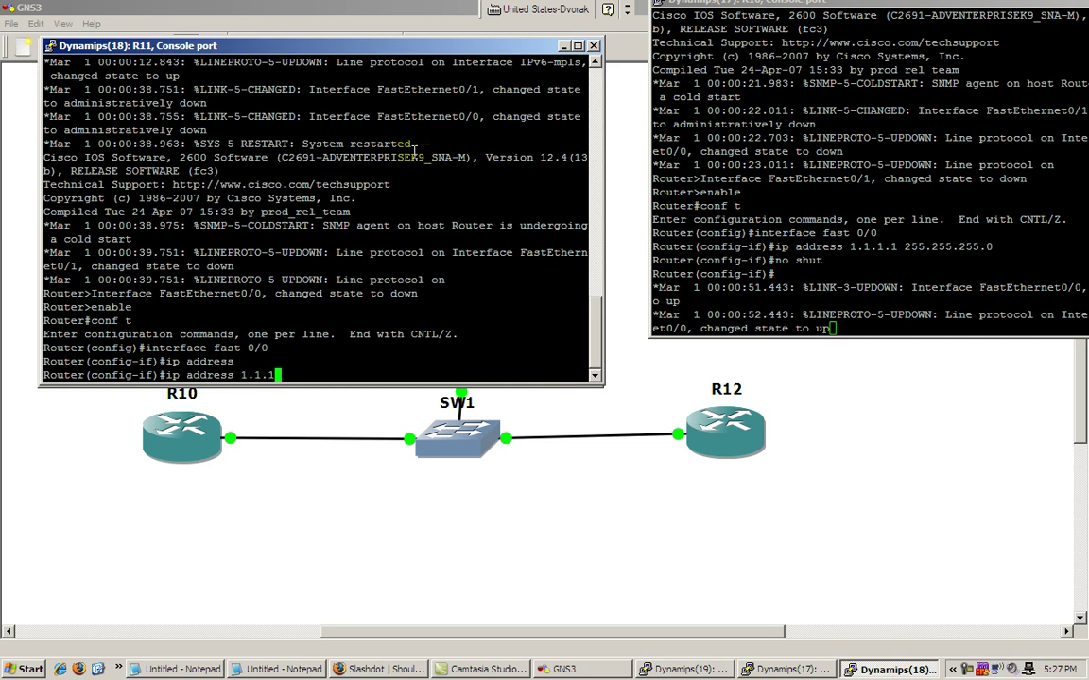
{"action": "type", "text": ".2 255.255.255.0"}
{"action": "key", "text": "Return"}
{"action": "type", "text": "no shut"}
{"action": "key", "text": "Return"}
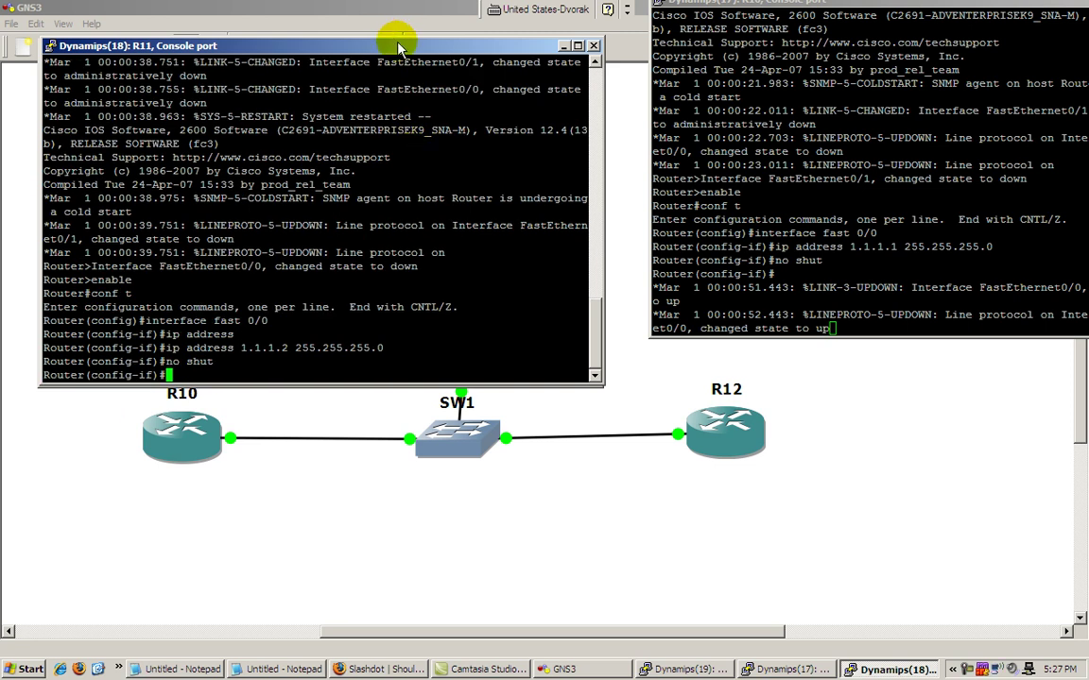
Decline R12's initial configuration dialog and enter global configuration mode.
{"action": "left_click_drag", "start_coordinate": [397, 45], "coordinate": [1008, 2]}
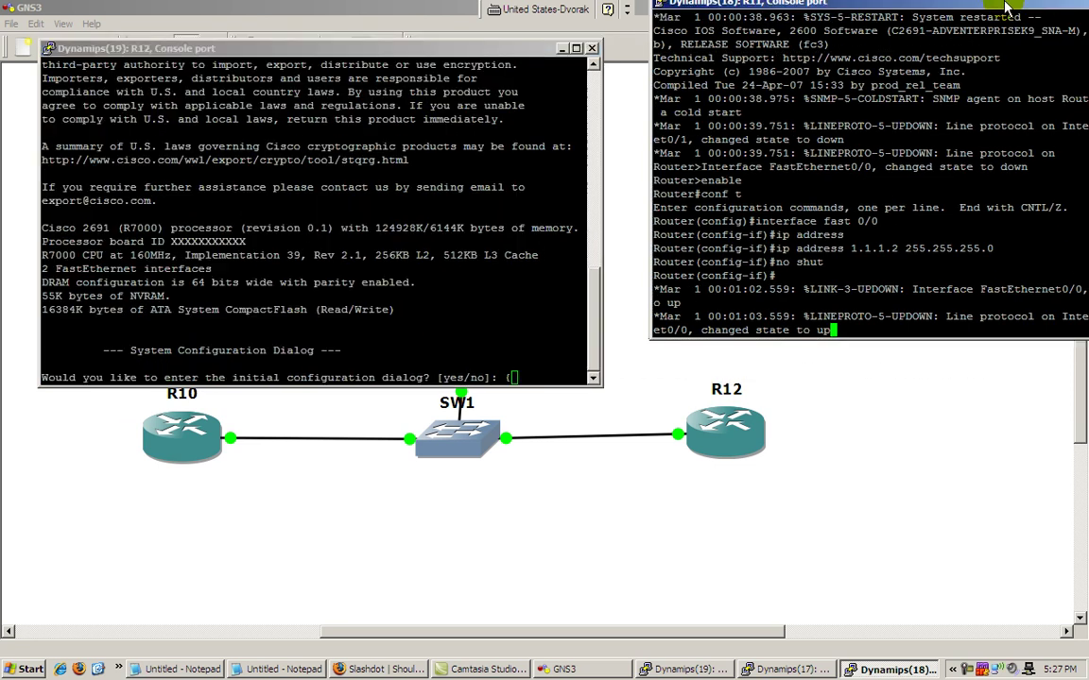
{"action": "left_click", "coordinate": [380, 202]}
{"action": "type", "text": "no"}
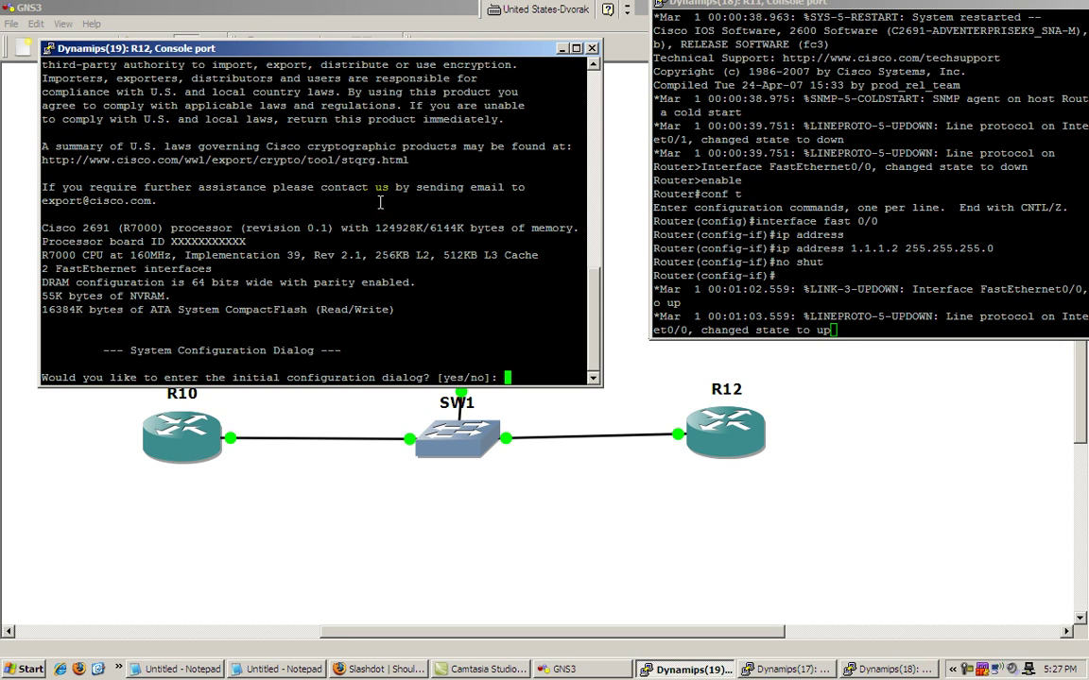
{"action": "key", "text": "Return"}
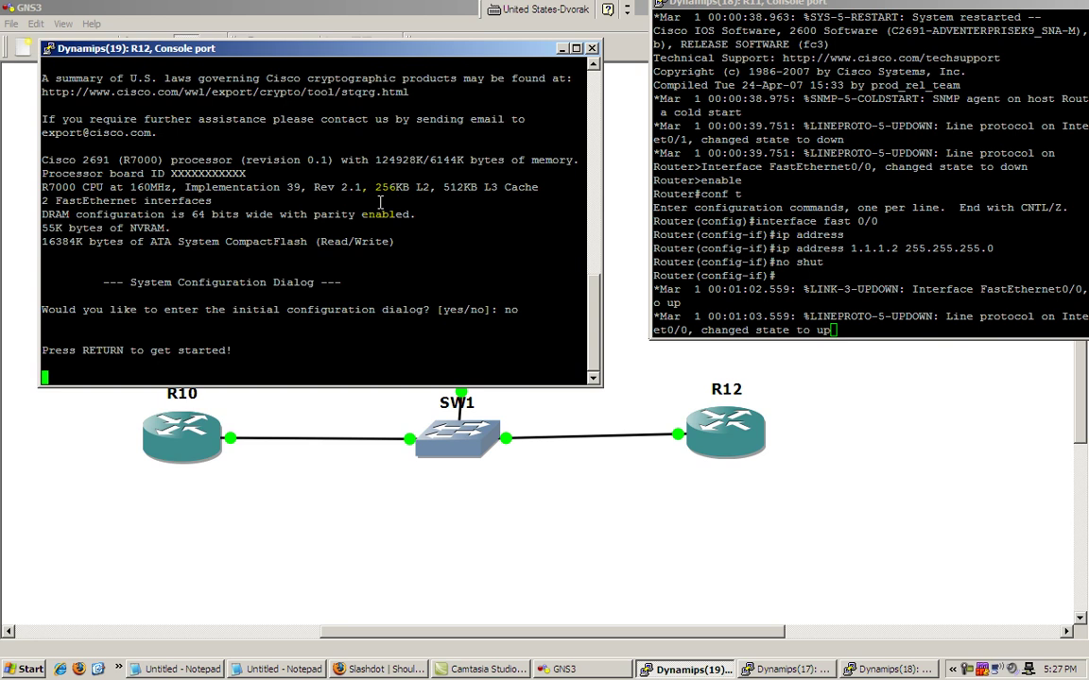
{"action": "key", "text": "Return"}
{"action": "type", "text": "enable"}
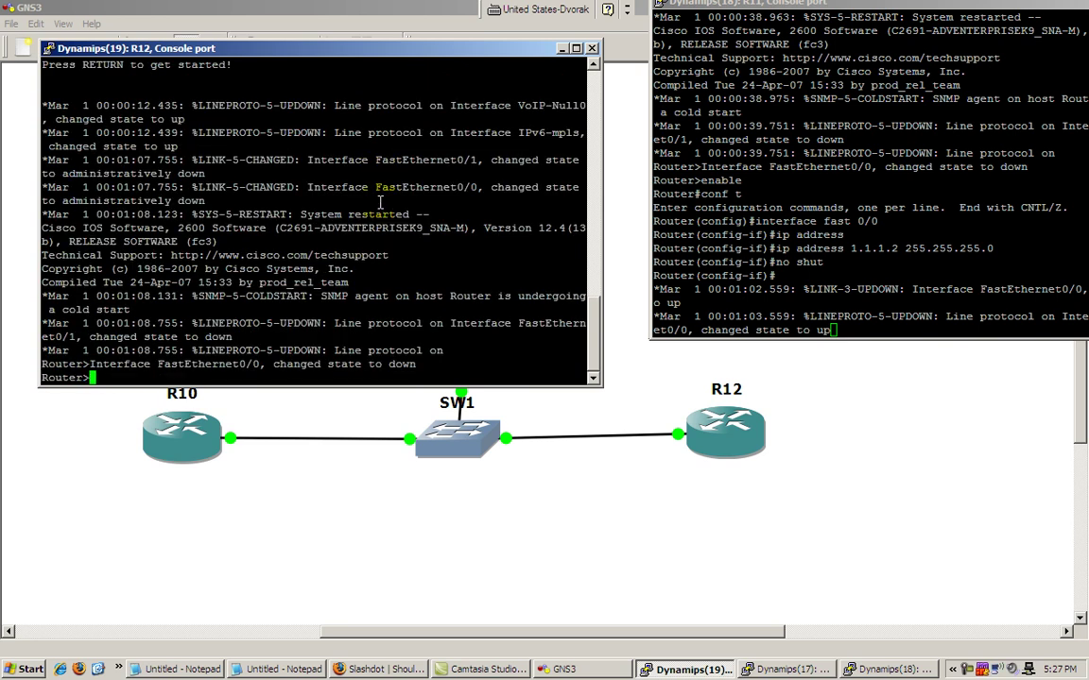
{"action": "key", "text": "Return"}
{"action": "type", "text": "conf t"}
{"action": "key", "text": "Return"}
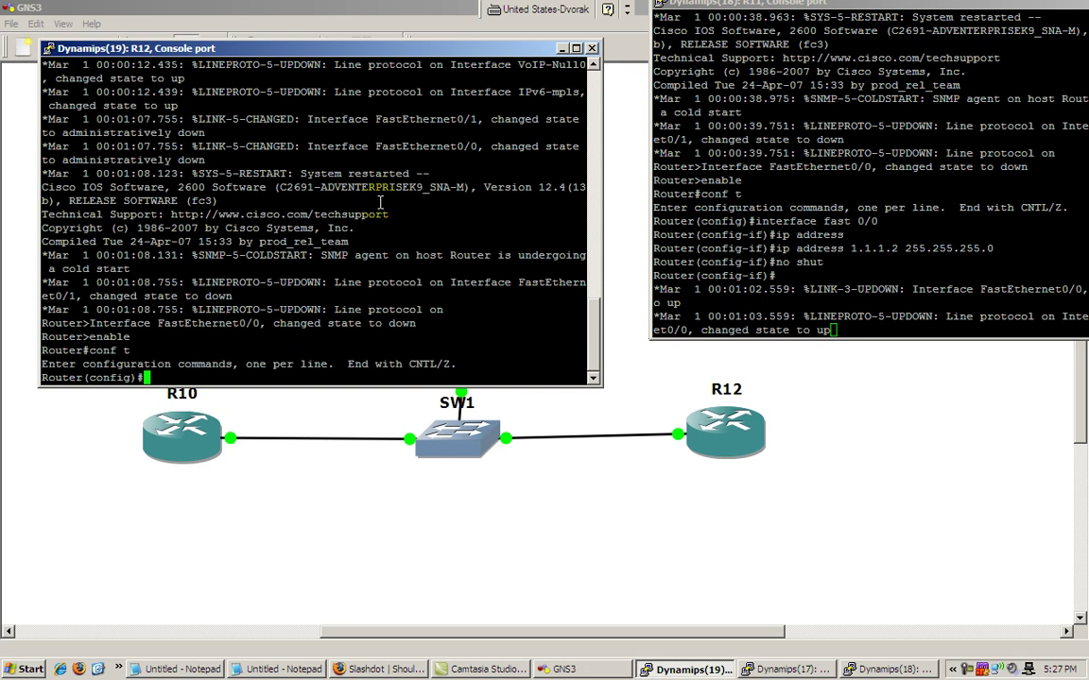
Assign R12's FastEthernet0/0 1.1.1.3 255.255.255.0, enable it, and reposition its console.
{"action": "type", "text": "interface fast 0/0"}
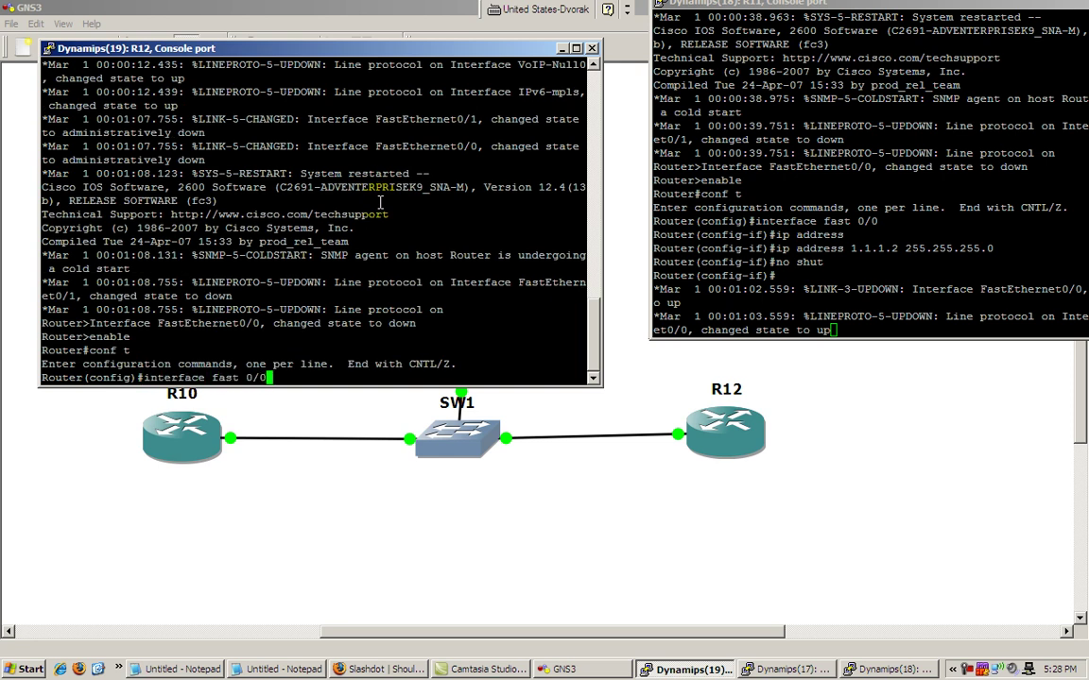
{"action": "key", "text": "Return"}
{"action": "type", "text": "ip add"}
{"action": "key", "text": "Tab"}
{"action": "type", "text": "1.1.1.3 255.255.255.0"}
{"action": "key", "text": "Return"}
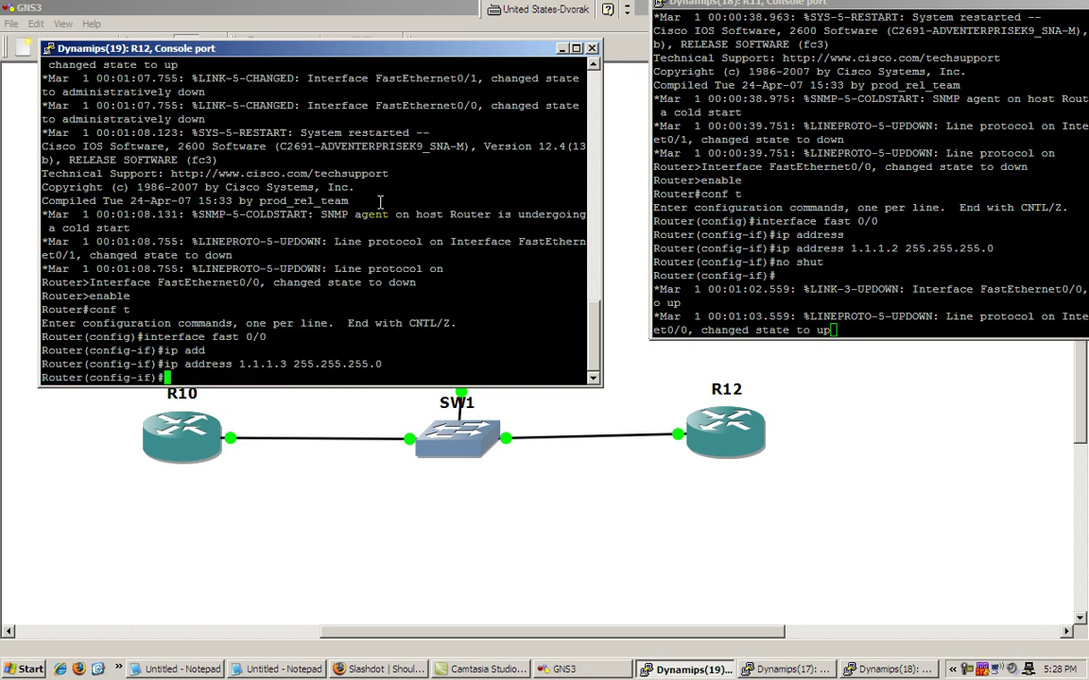
{"action": "type", "text": "no shut"}
{"action": "key", "text": "Return"}
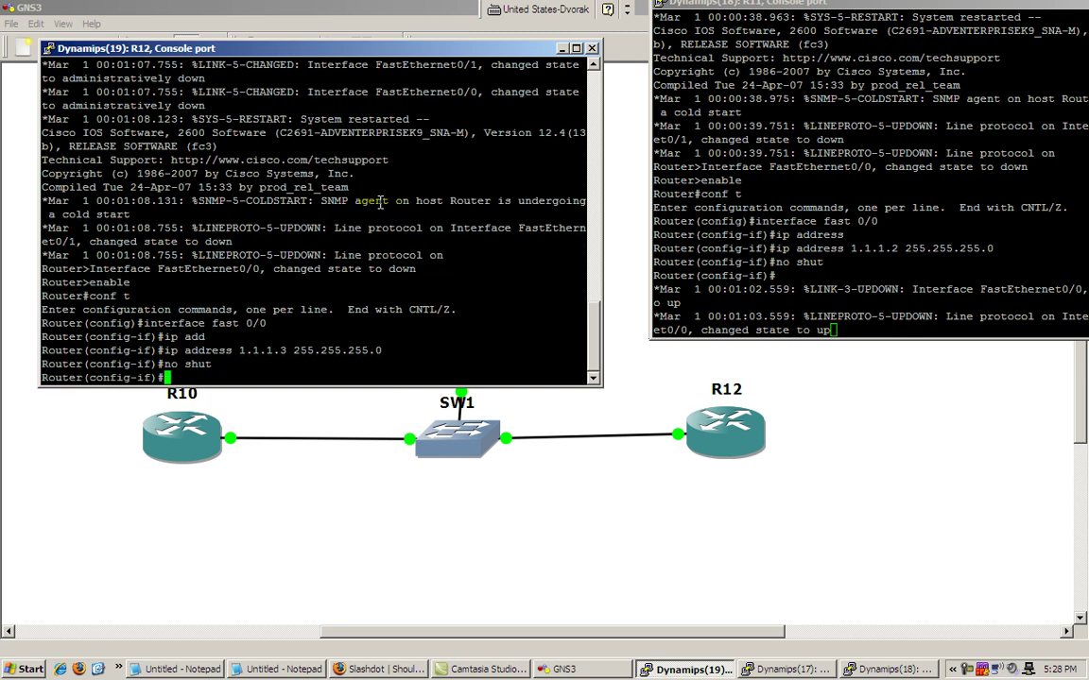
{"action": "left_click_drag", "start_coordinate": [322, 51], "coordinate": [348, 263]}
{"action": "left_click_drag", "start_coordinate": [707, 7], "coordinate": [539, 148]}
Leave configuration mode on R10 and list its interfaces with show ip int br.
{"action": "left_click_drag", "start_coordinate": [820, 8], "coordinate": [374, 40]}
{"action": "key", "text": "Return"}
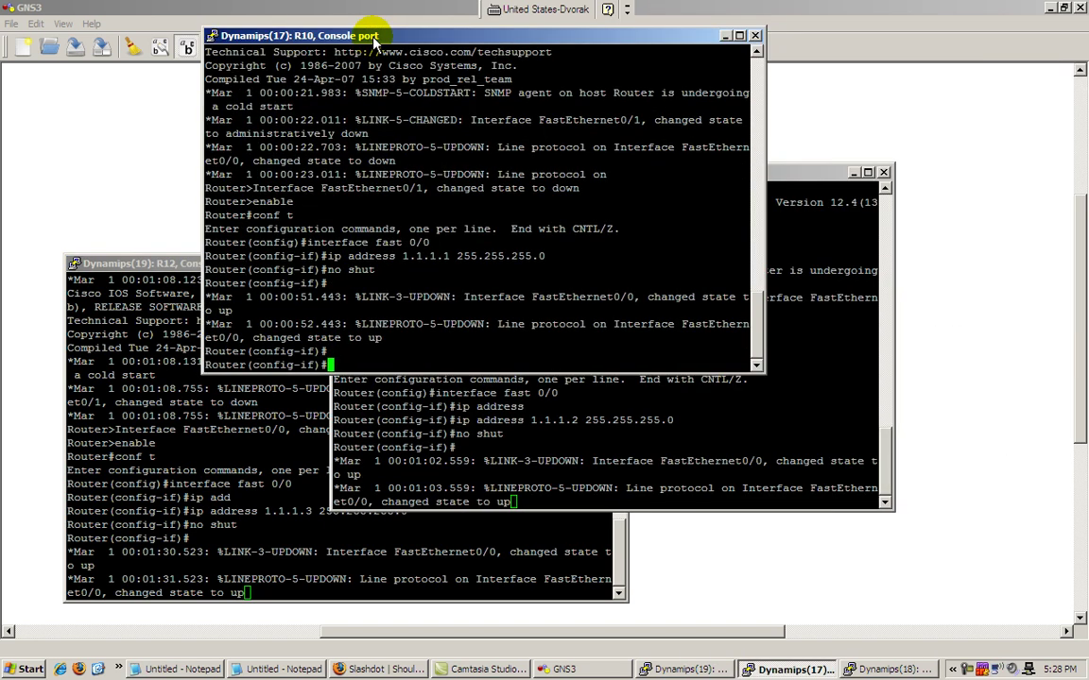
{"action": "type", "text": "end"}
{"action": "key", "text": "Return"}
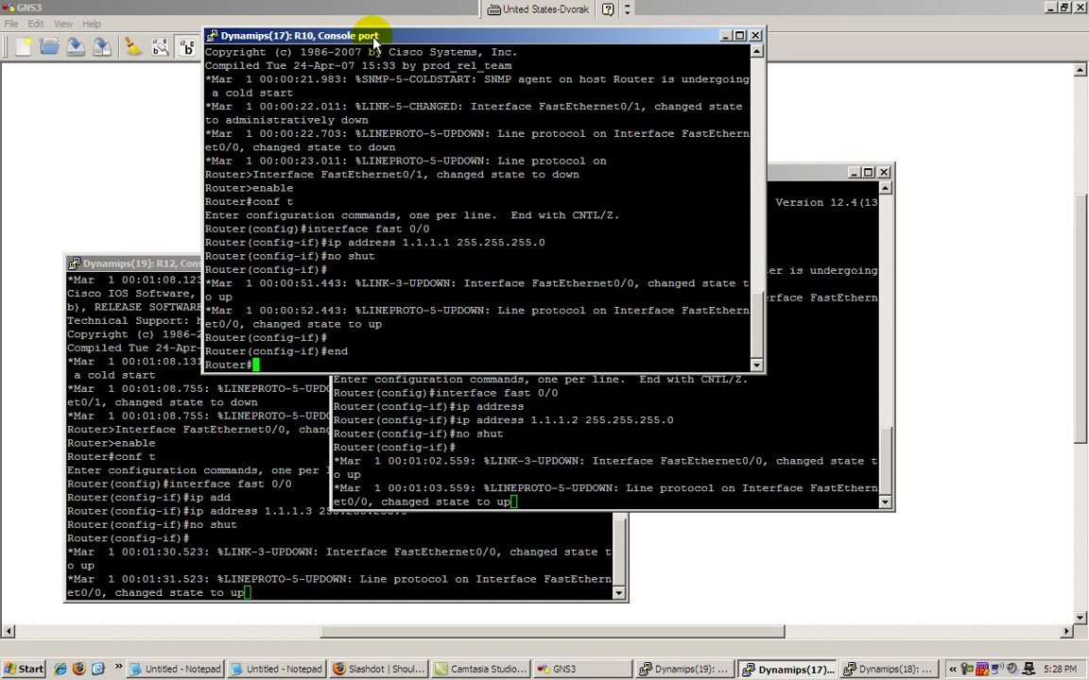
{"action": "type", "text": "show i"}
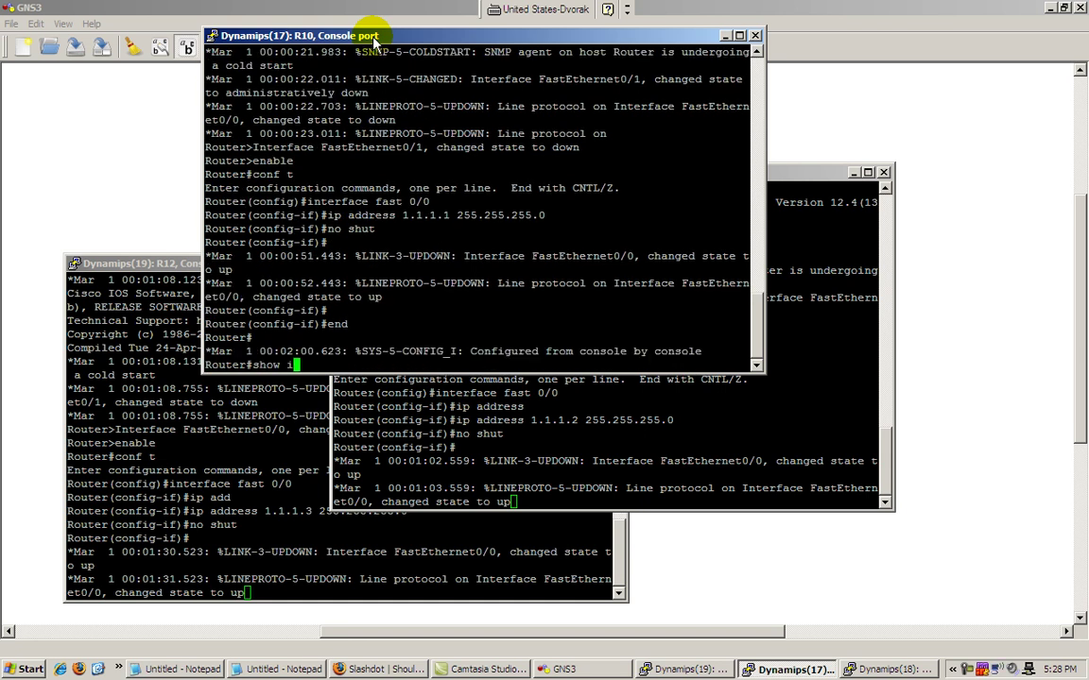
{"action": "type", "text": "p int br"}
{"action": "key", "text": "Return"}
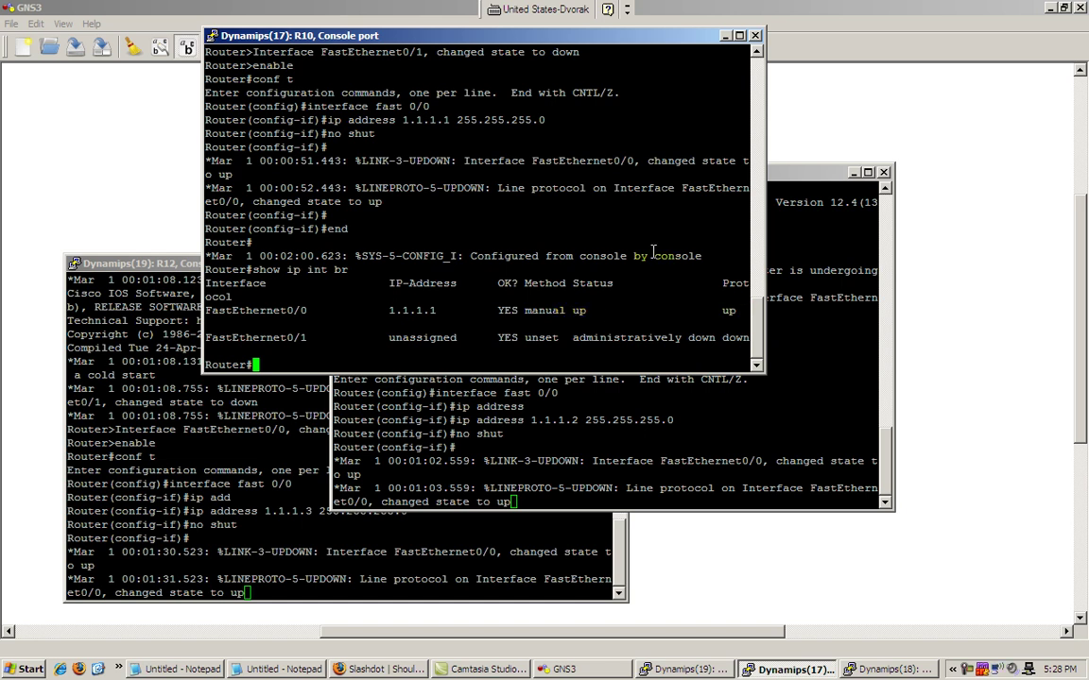
Ping 1.1.1.2 and 1.1.1.3 from R10.
{"action": "type", "text": "ping 1.1.1.2"}
{"action": "key", "text": "Return"}
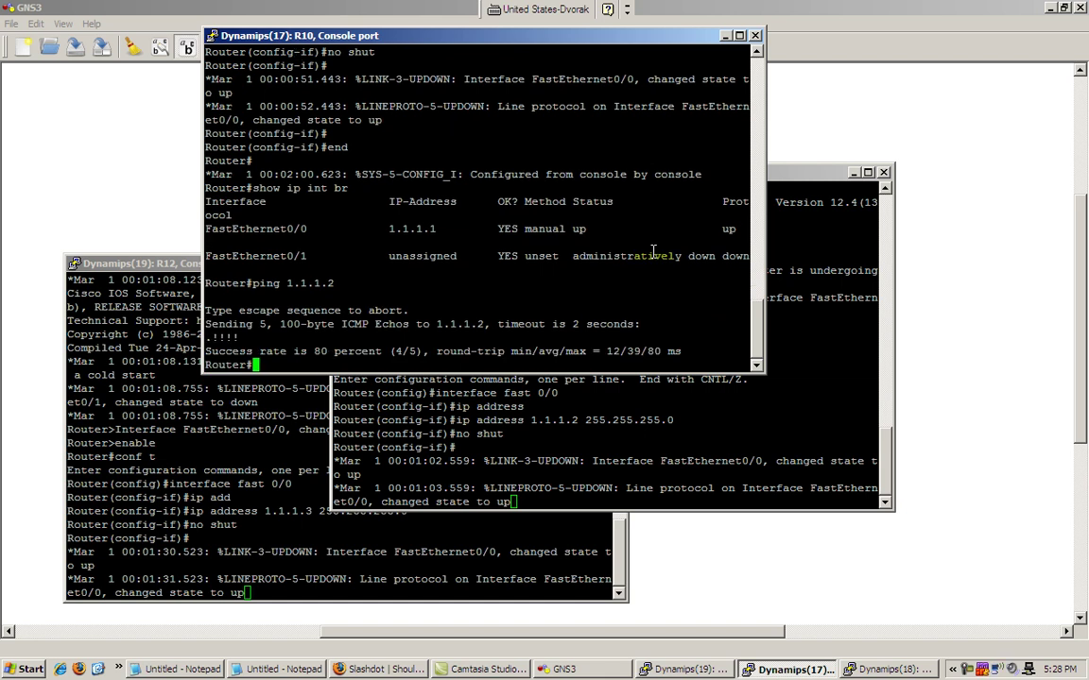
{"action": "type", "text": "ping 1.1.1.3"}
{"action": "key", "text": "Return"}
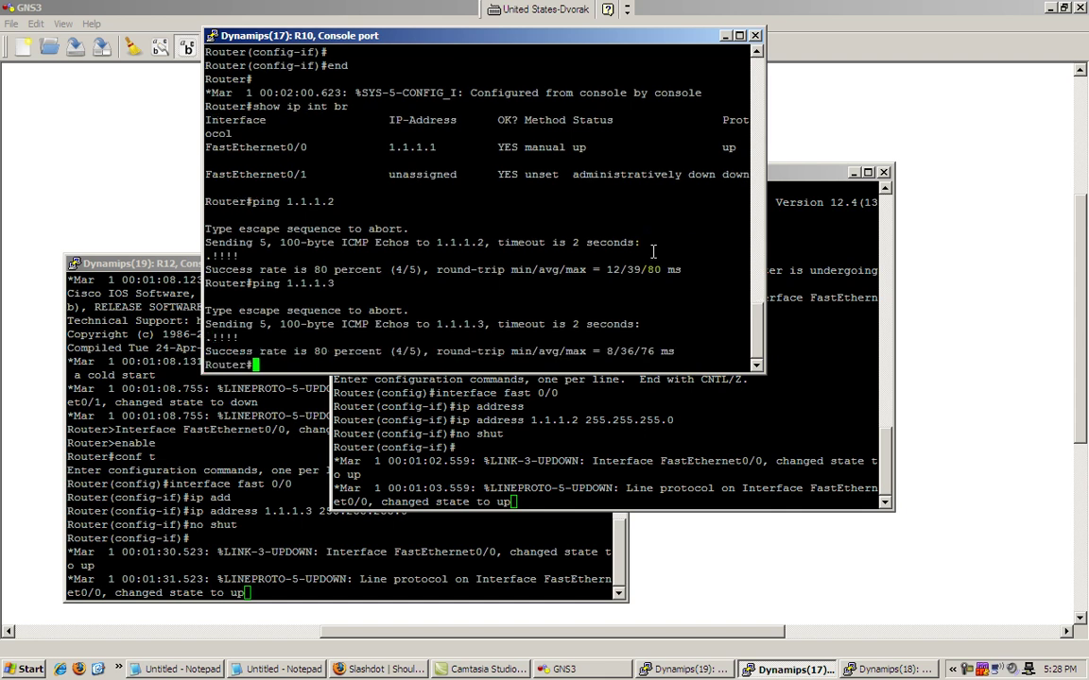
From R11, exit configuration mode and ping 1.1.1.1 and 1.1.1.3.
{"action": "left_click", "coordinate": [642, 435]}
{"action": "key", "text": "Return"}
{"action": "key", "text": "Return"}
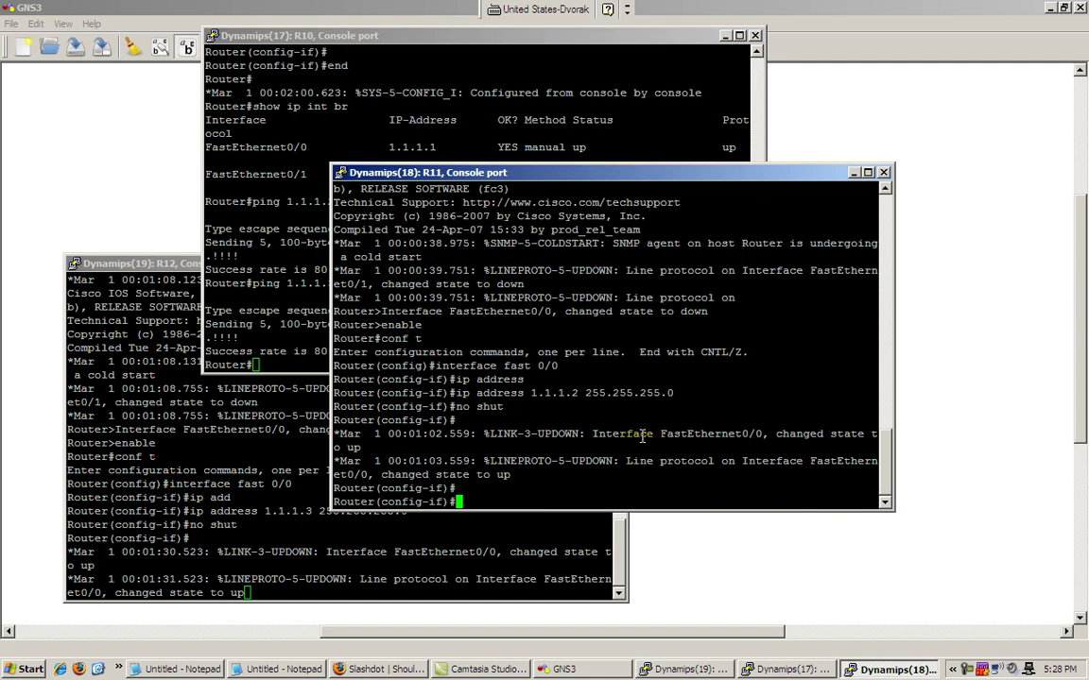
{"action": "type", "text": "end"}
{"action": "key", "text": "Return"}
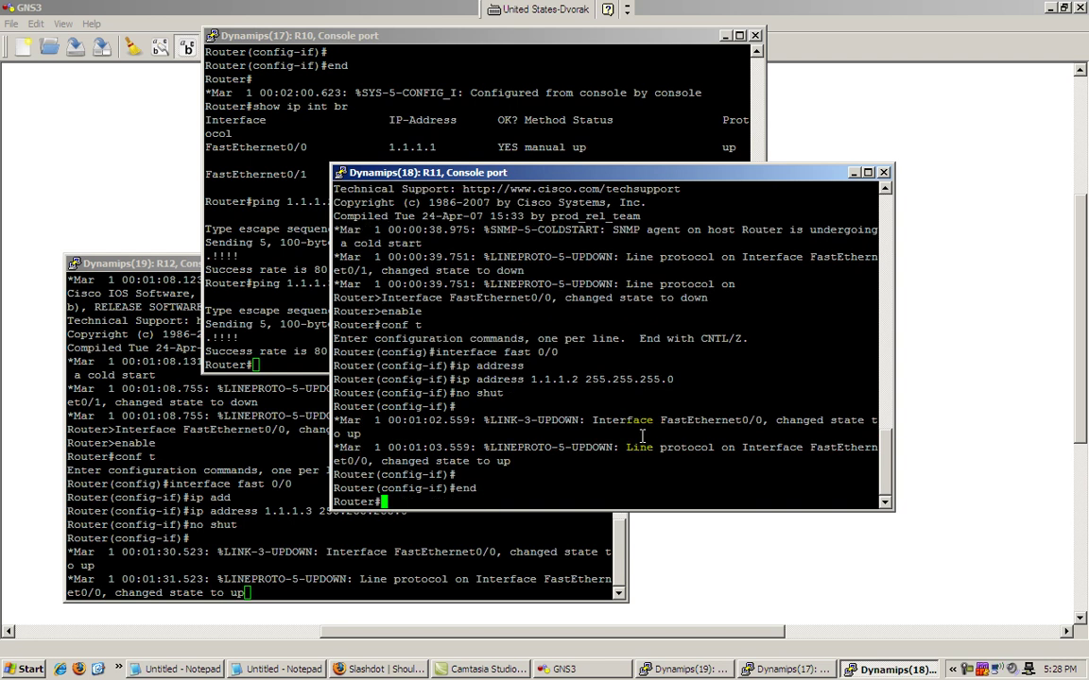
{"action": "type", "text": "ping 1.1.1."}
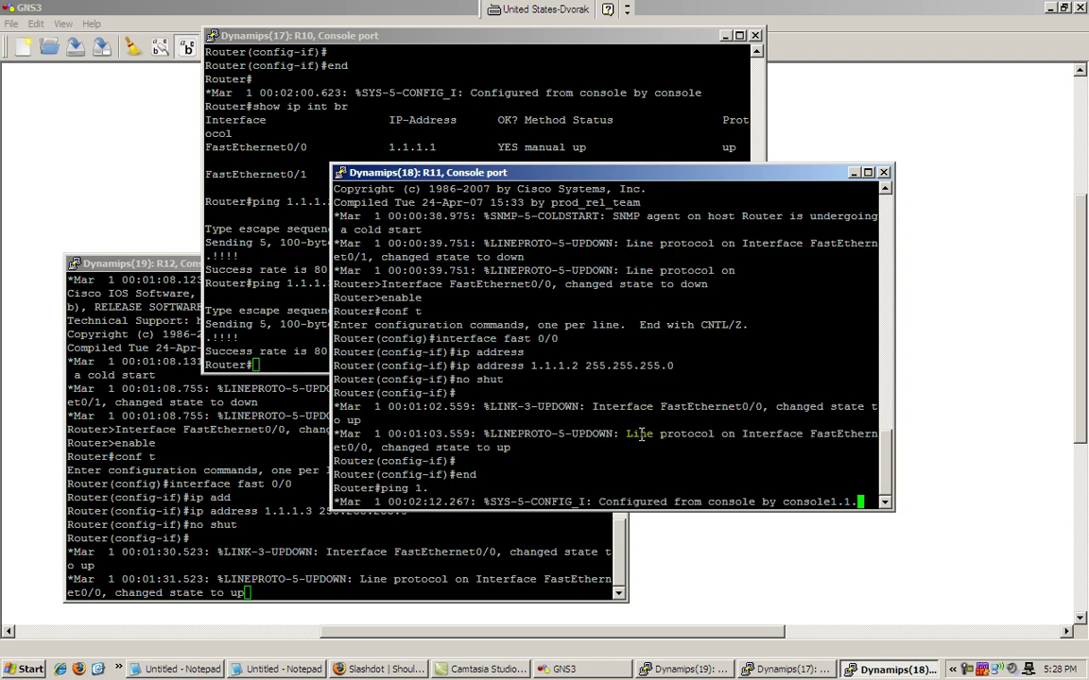
{"action": "type", "text": "1"}
{"action": "key", "text": "Return"}
{"action": "type", "text": "ping "}
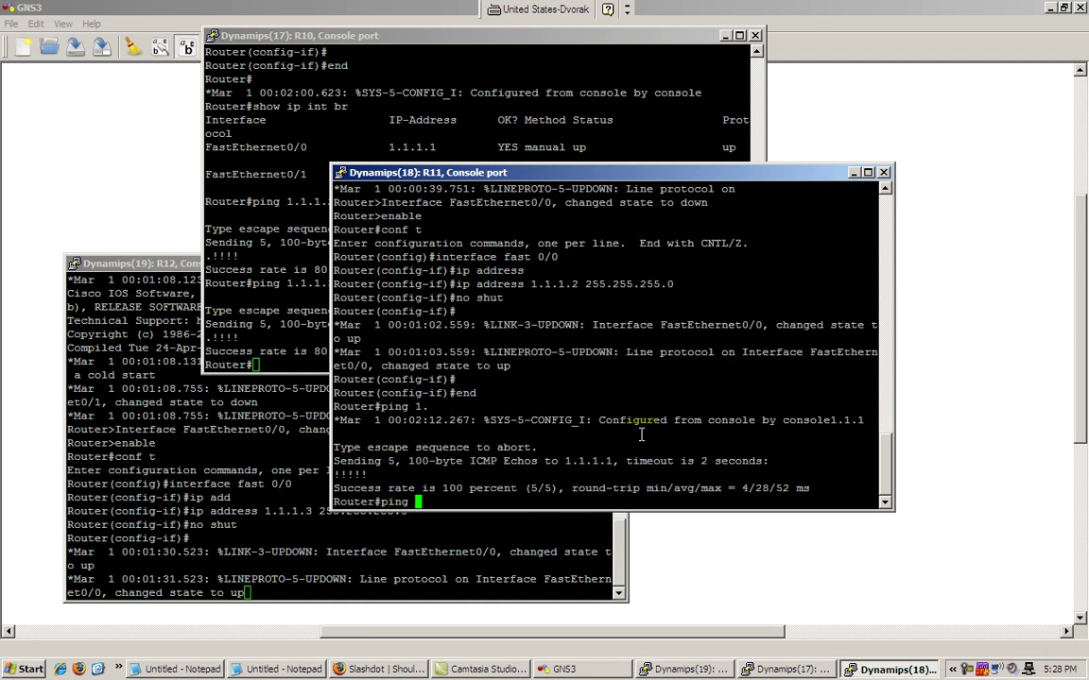
{"action": "type", "text": "1.1.1.3"}
{"action": "key", "text": "Return"}
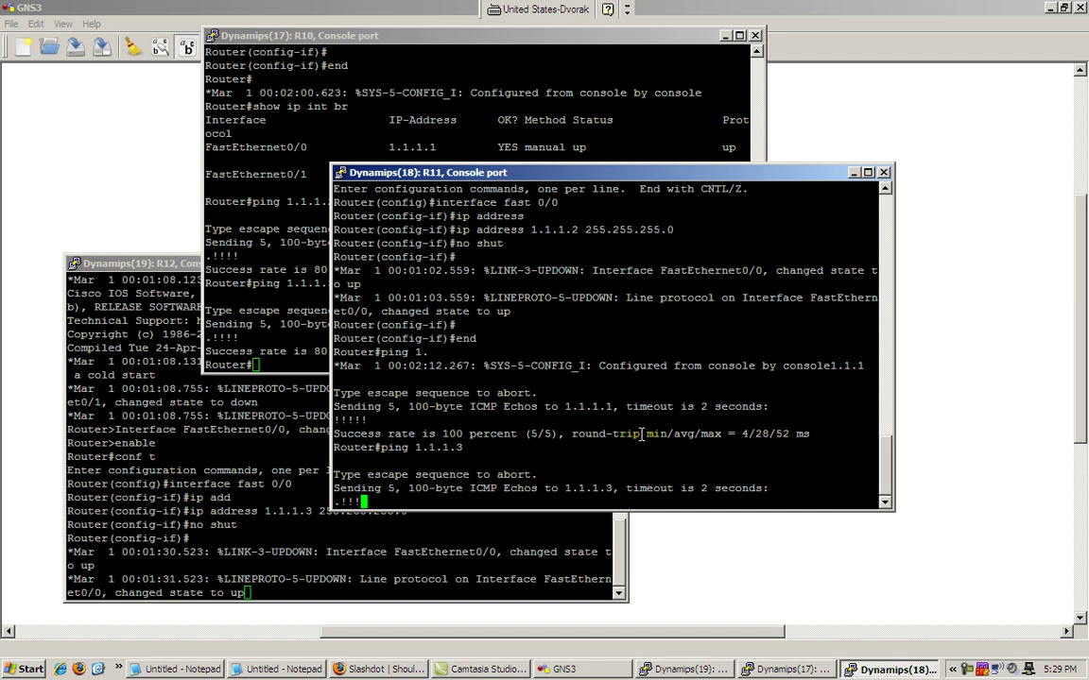
From R12, exit configuration mode and ping 1.1.1.1 and 1.1.1.2.
{"action": "left_click", "coordinate": [256, 518]}
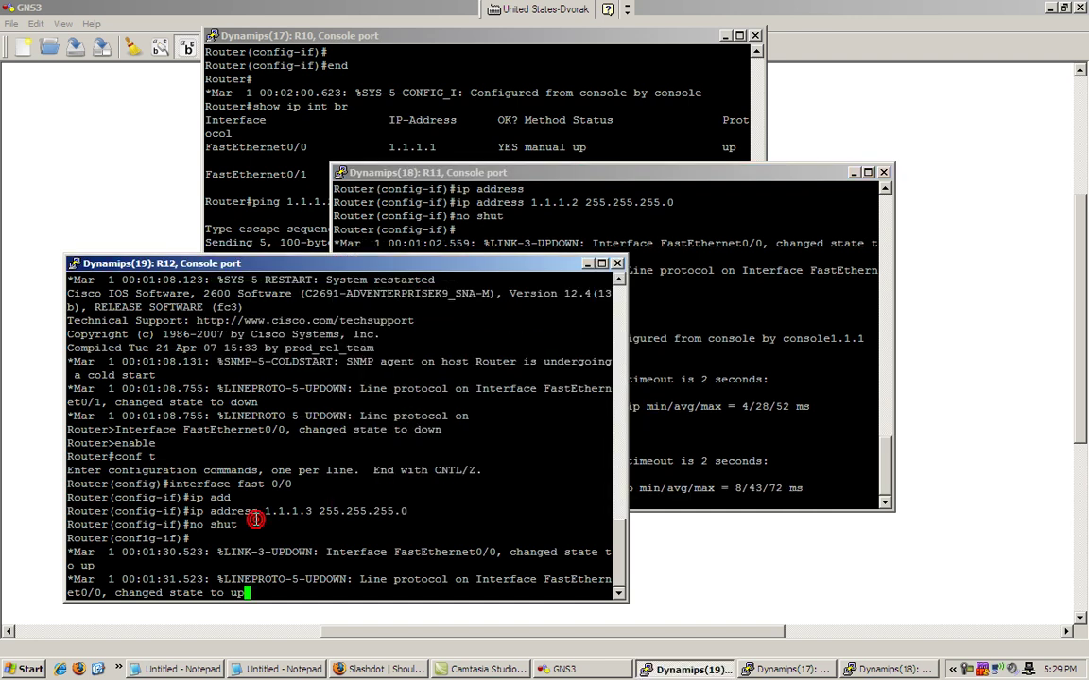
{"action": "key", "text": "Return"}
{"action": "key", "text": "Return"}
{"action": "type", "text": "end"}
{"action": "key", "text": "Return"}
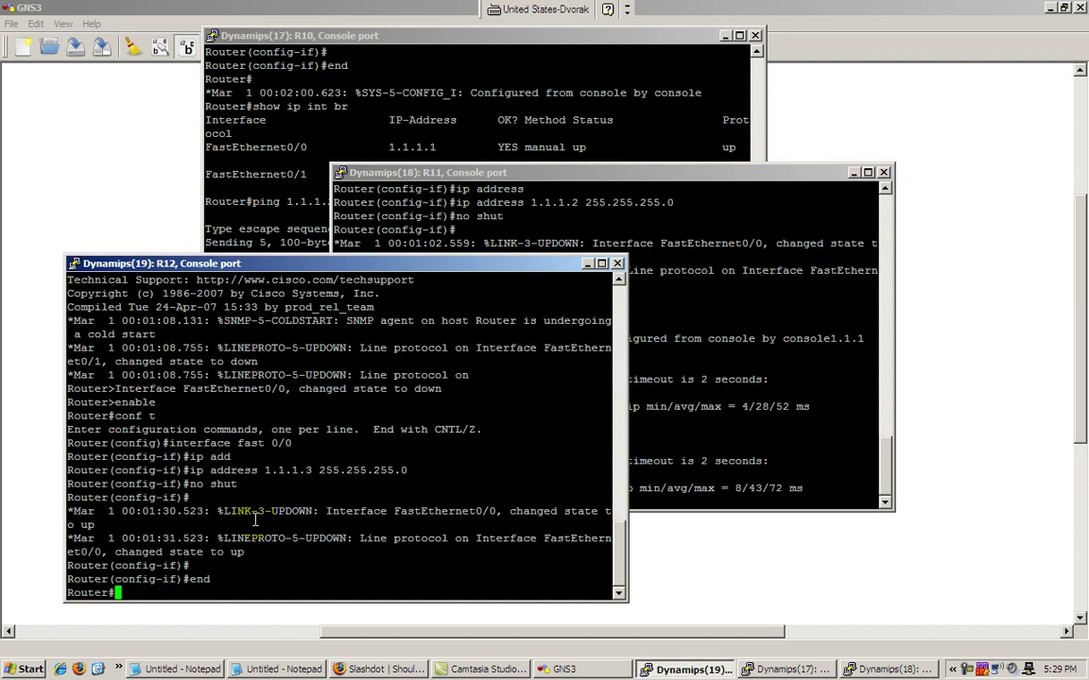
{"action": "type", "text": "ping 1.1.1.1"}
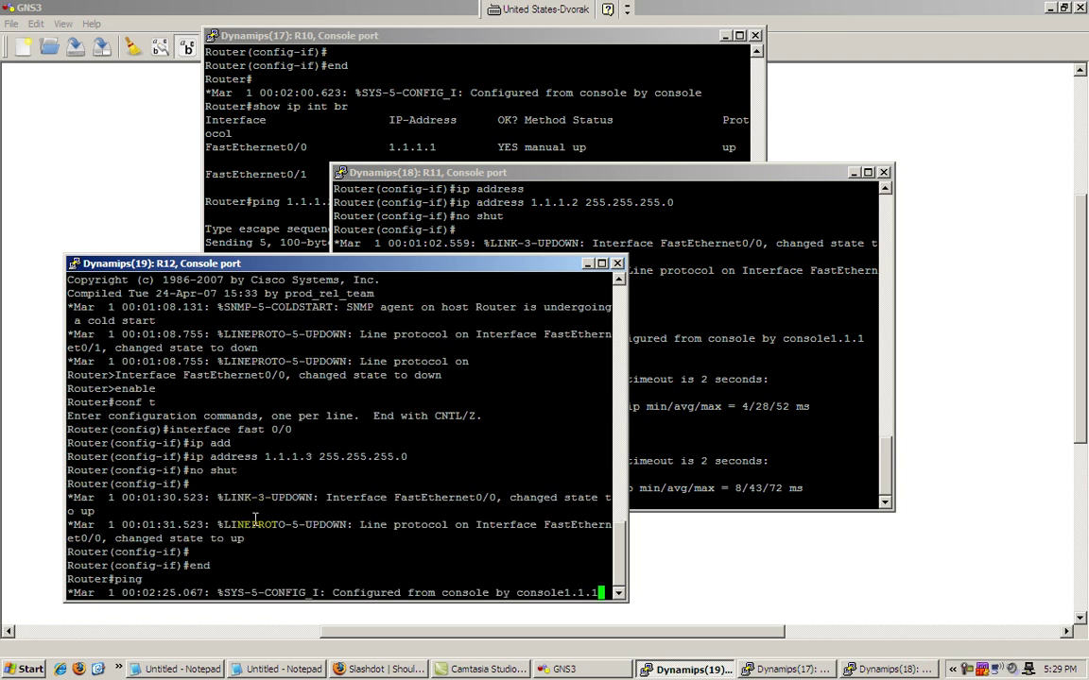
{"action": "key", "text": "Return"}
{"action": "type", "text": "ping "}
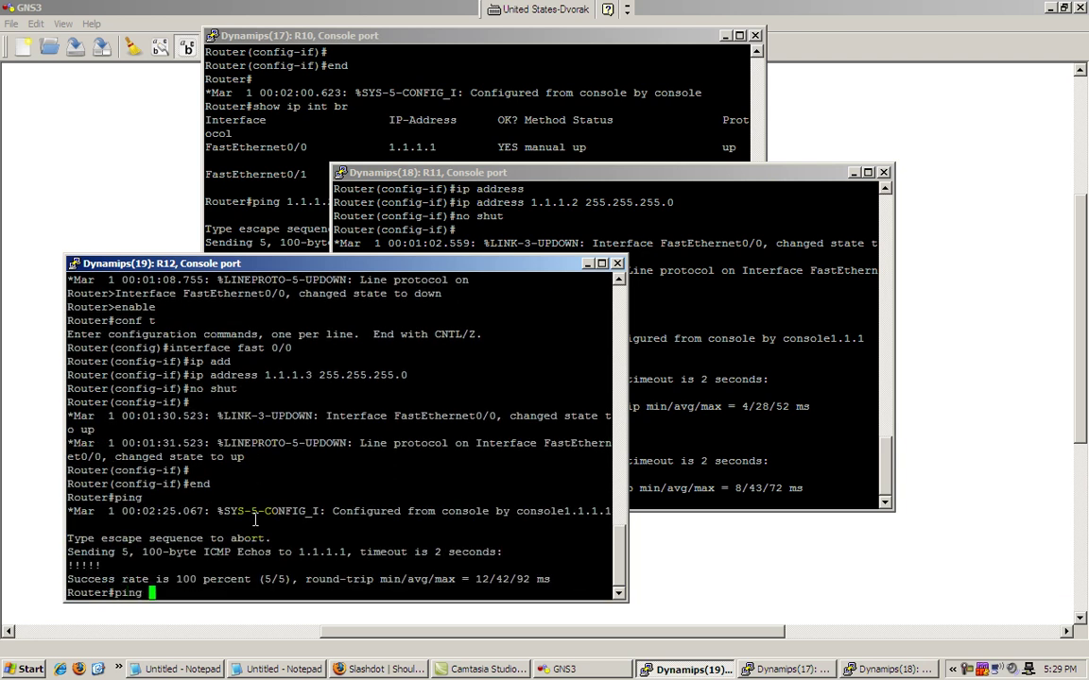
{"action": "type", "text": "..1.1.2"}
{"action": "key", "text": "Return"}
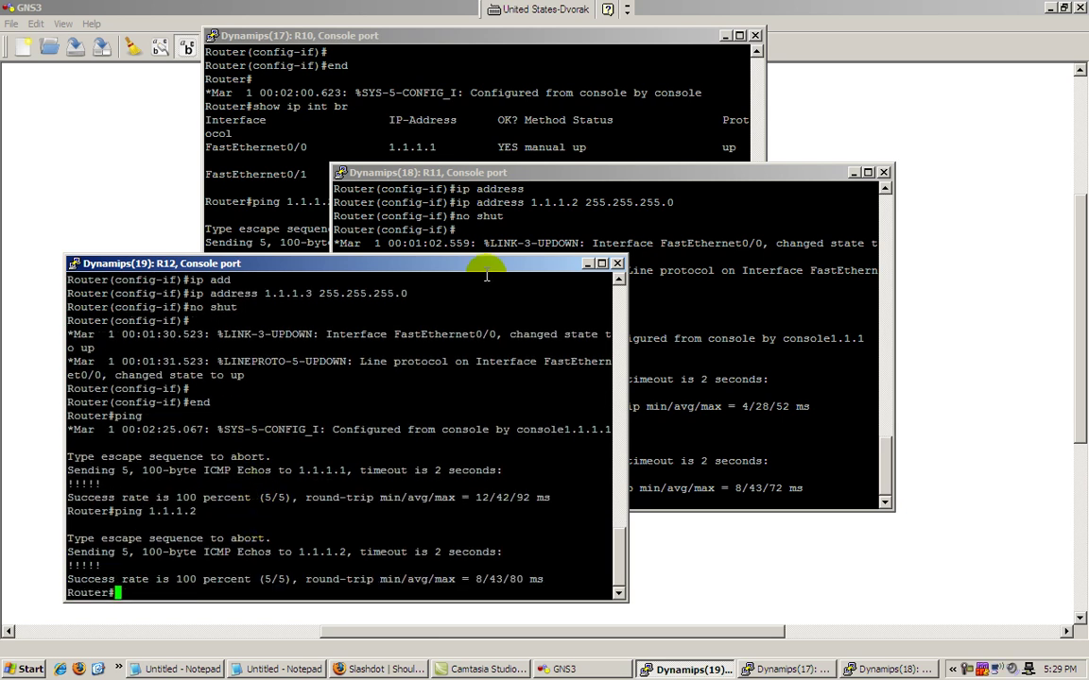
Minimize the R12, R11 and R10 console windows.
{"action": "left_click_drag", "start_coordinate": [554, 264], "coordinate": [558, 263]}
{"action": "left_click", "coordinate": [592, 264]}
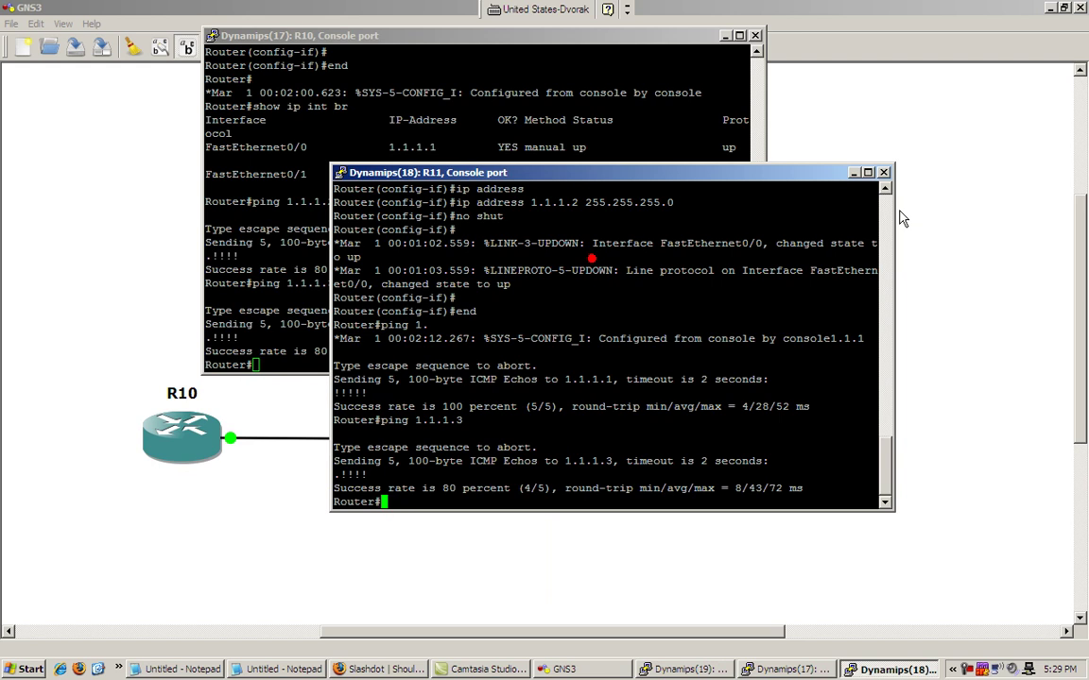
{"action": "left_click", "coordinate": [853, 172]}
{"action": "left_click", "coordinate": [724, 38]}
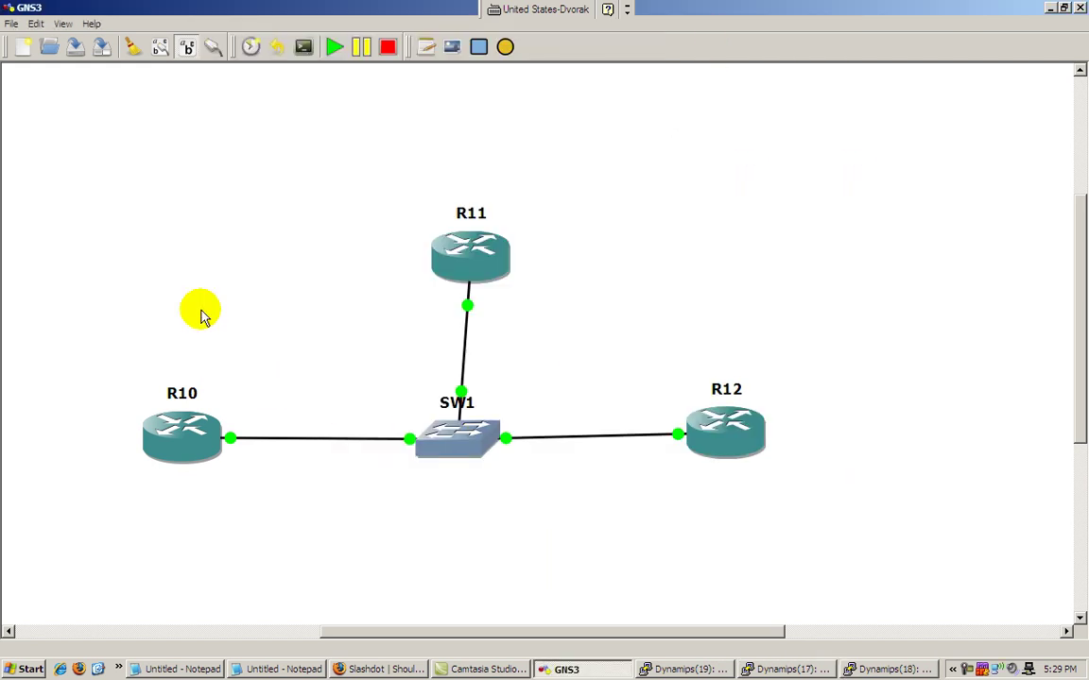
Dock the Nodes Types panel via View > Docks and inspect R11's info.
{"action": "left_click", "coordinate": [70, 26]}
{"action": "mouse_move", "coordinate": [81, 100]}
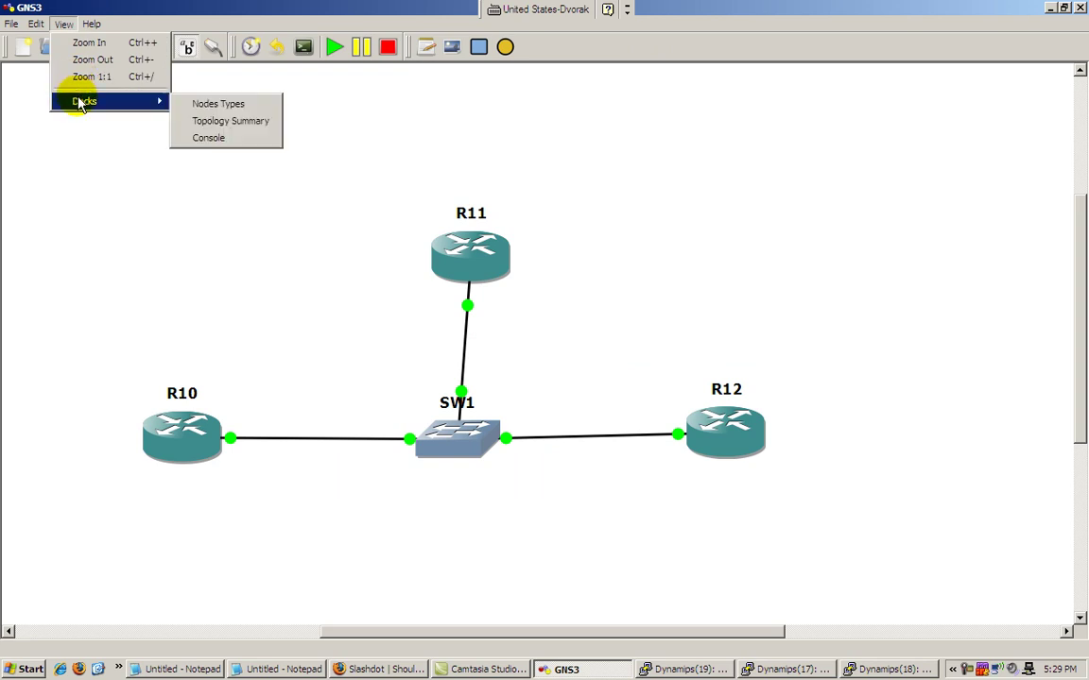
{"action": "left_click", "coordinate": [236, 106]}
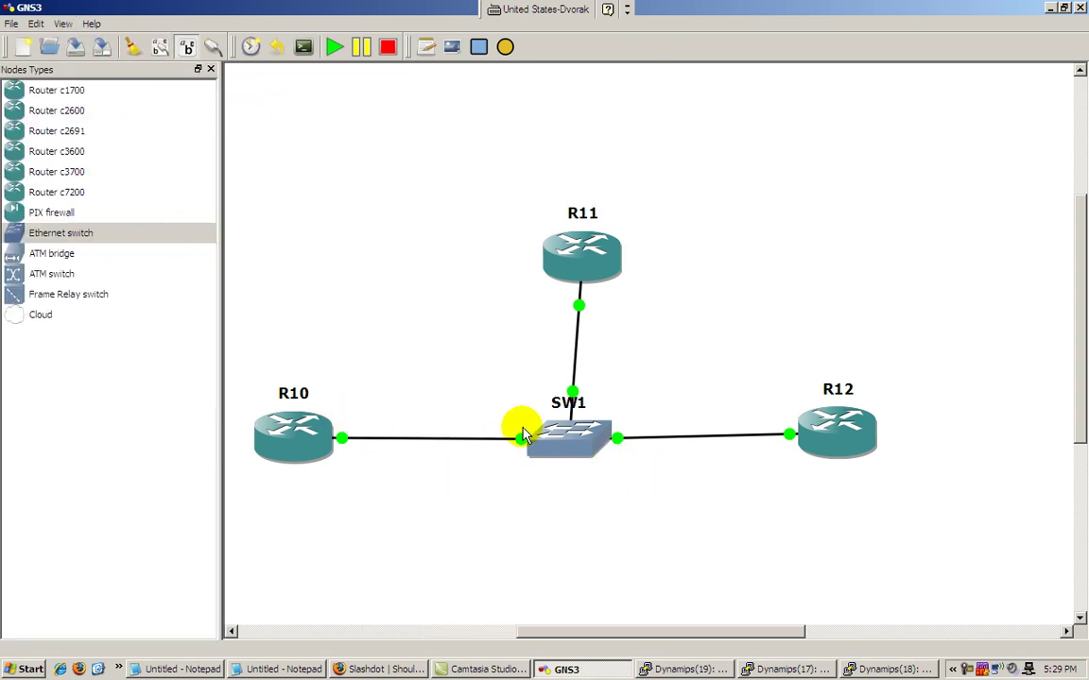
{"action": "mouse_move", "coordinate": [583, 273]}
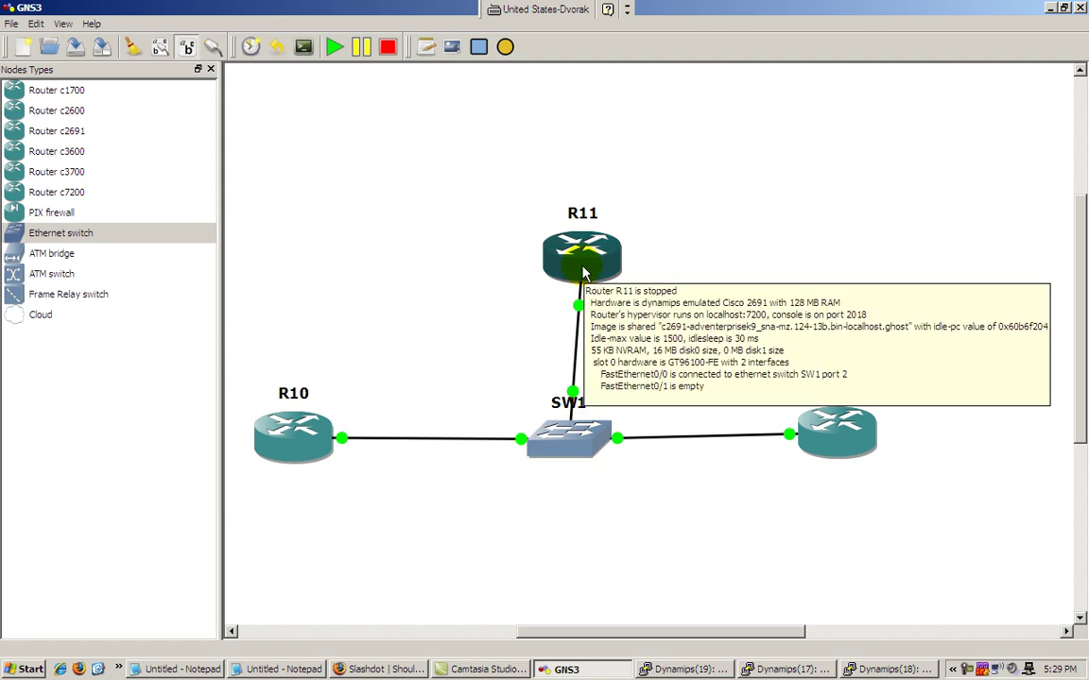